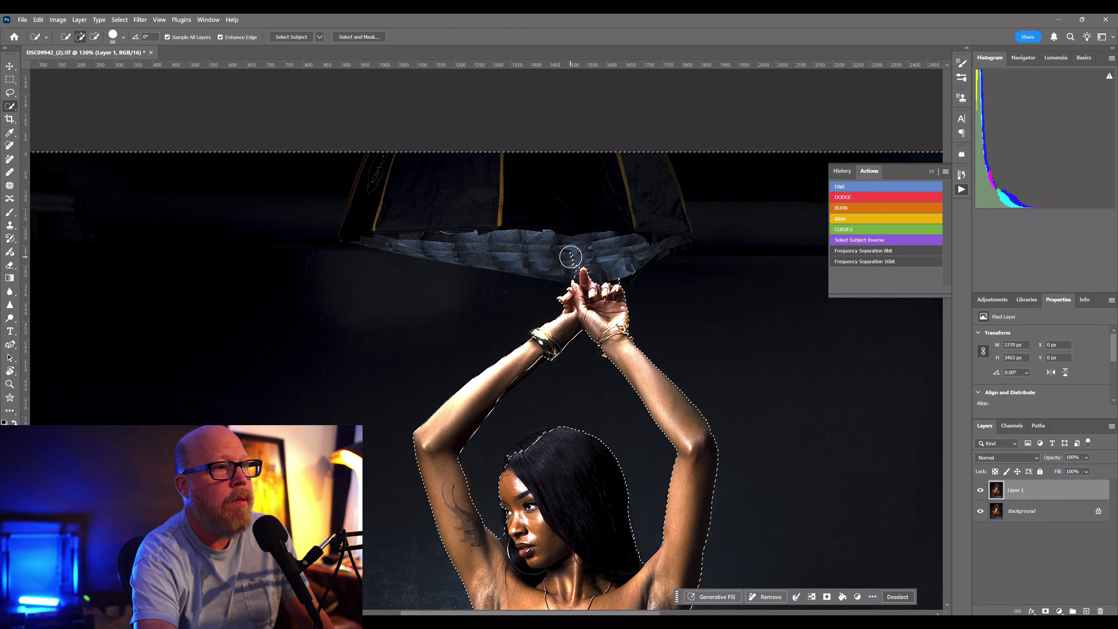
- Select the softbox fabric around the raised fingertip with a size 20 Quick Selection brush, and switch to the Brush tool
{"action": "left_click_drag", "start_coordinate": [569, 257], "coordinate": [611, 299]}
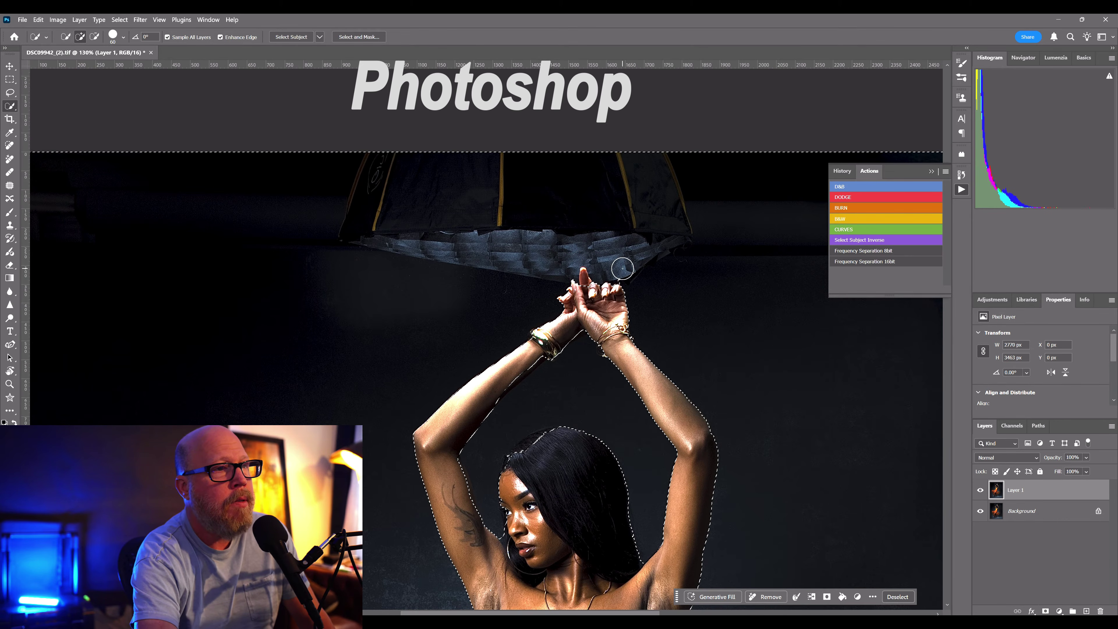
{"action": "key", "text": "ctrl+z"}
{"action": "left_click", "coordinate": [587, 278]}
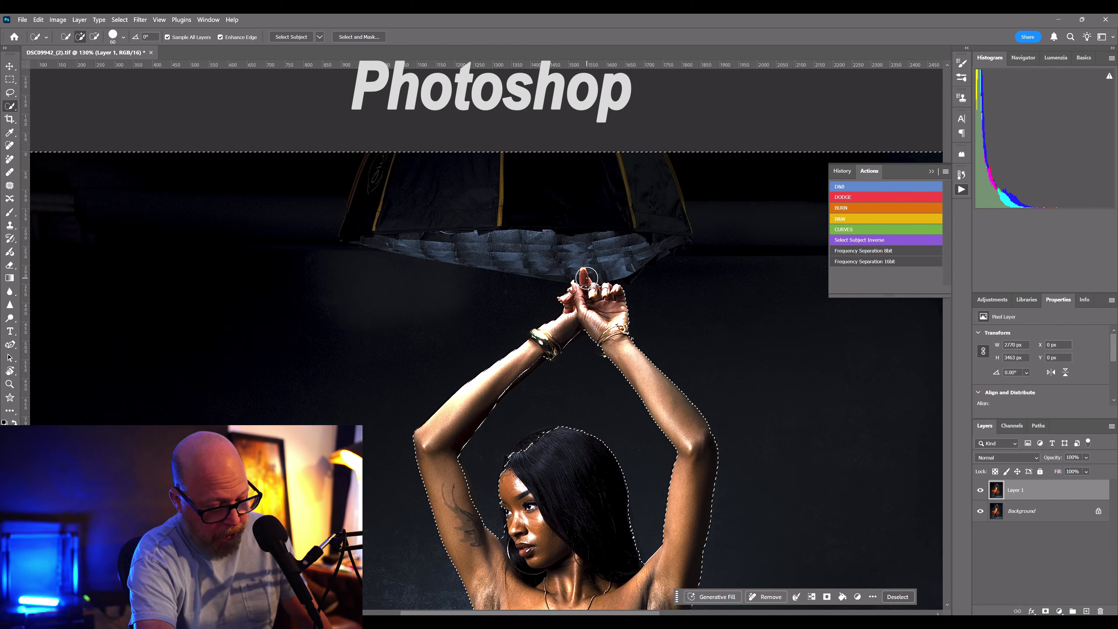
{"action": "scroll", "coordinate": [587, 278], "scroll_direction": "up", "scroll_amount": 6}
{"action": "key", "text": "bracketleft"}
{"action": "key", "text": "bracketleft"}
{"action": "key", "text": "bracketleft"}
{"action": "key", "text": "bracketleft"}
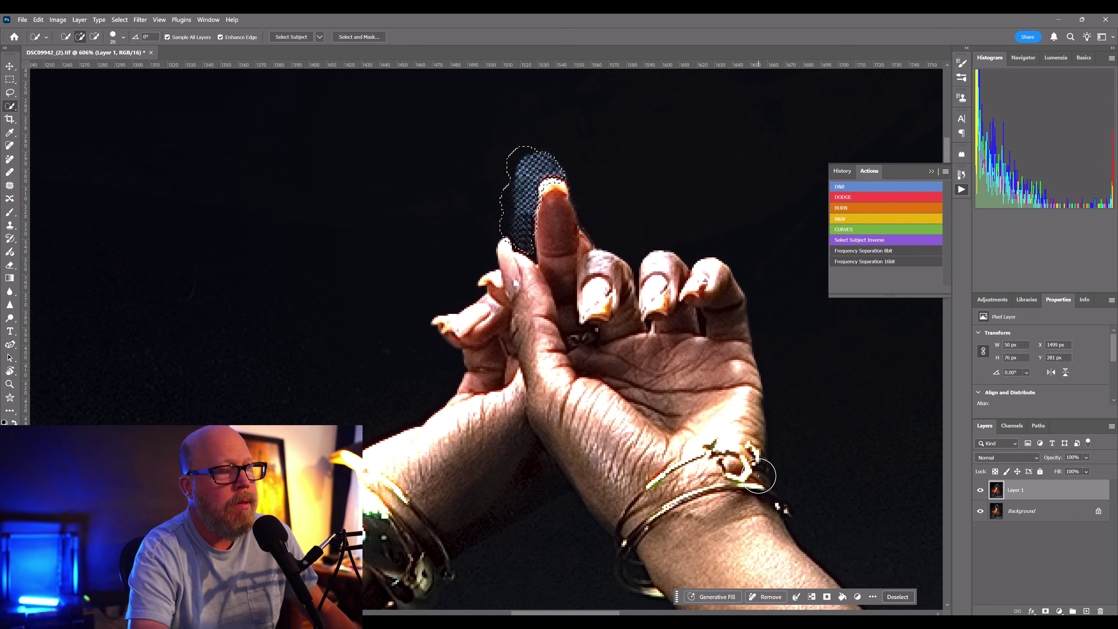
{"action": "left_click", "coordinate": [9, 212]}
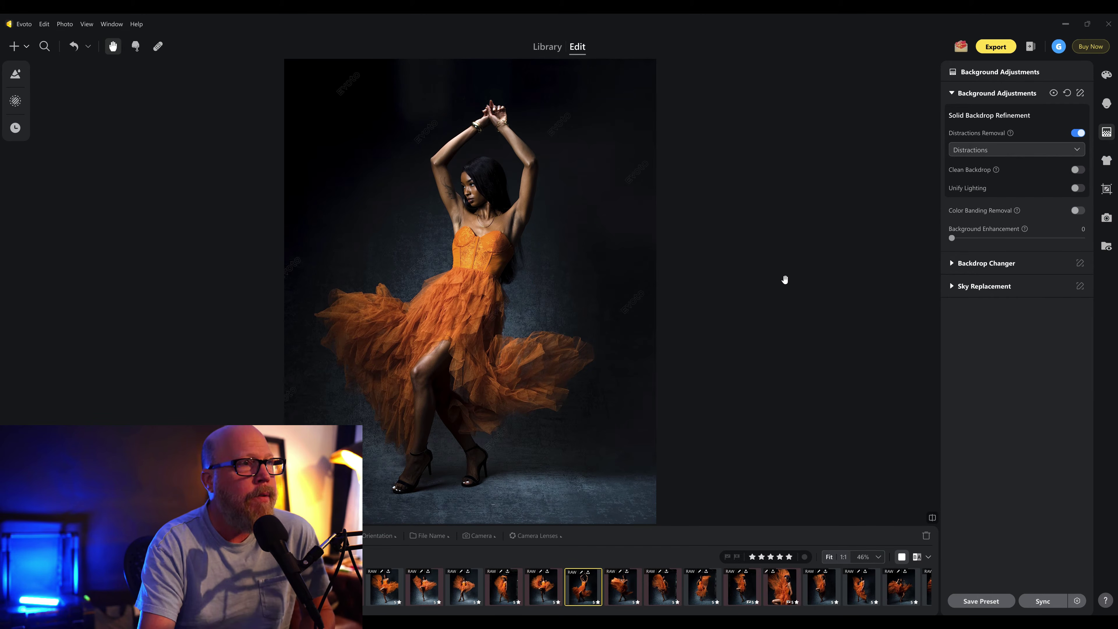
- In Evoto, turn Distractions Removal off and on again for the arms-raised photo, comparing the backdrop around the hands and across the full frame
{"action": "left_click", "coordinate": [1078, 133]}
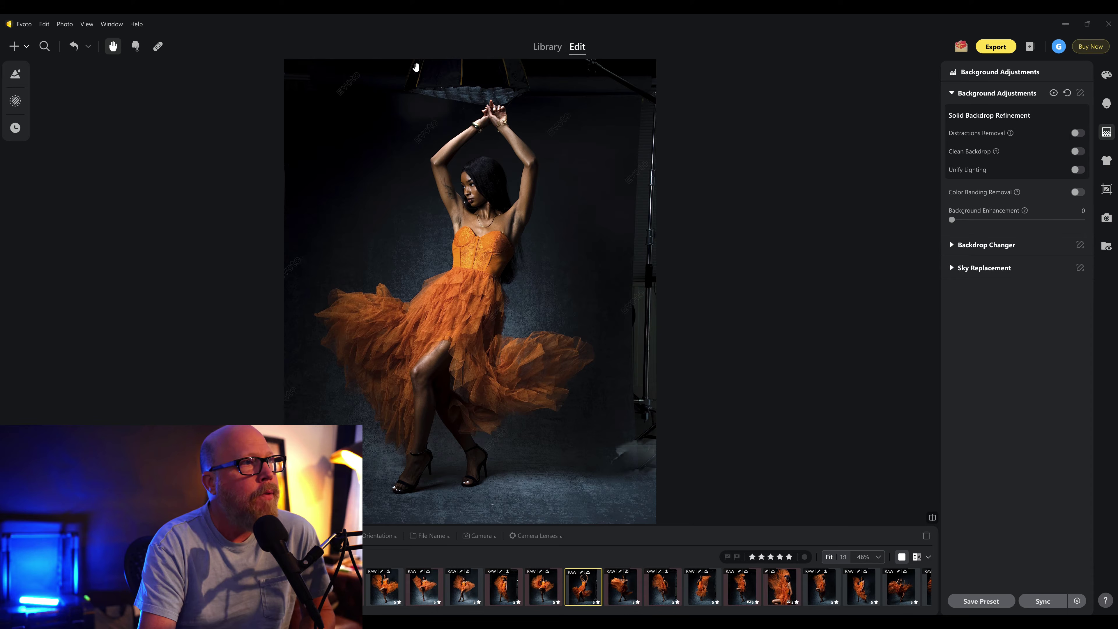
{"action": "scroll", "coordinate": [439, 82], "scroll_direction": "up", "scroll_amount": 3}
{"action": "left_click_drag", "start_coordinate": [591, 187], "coordinate": [565, 313]}
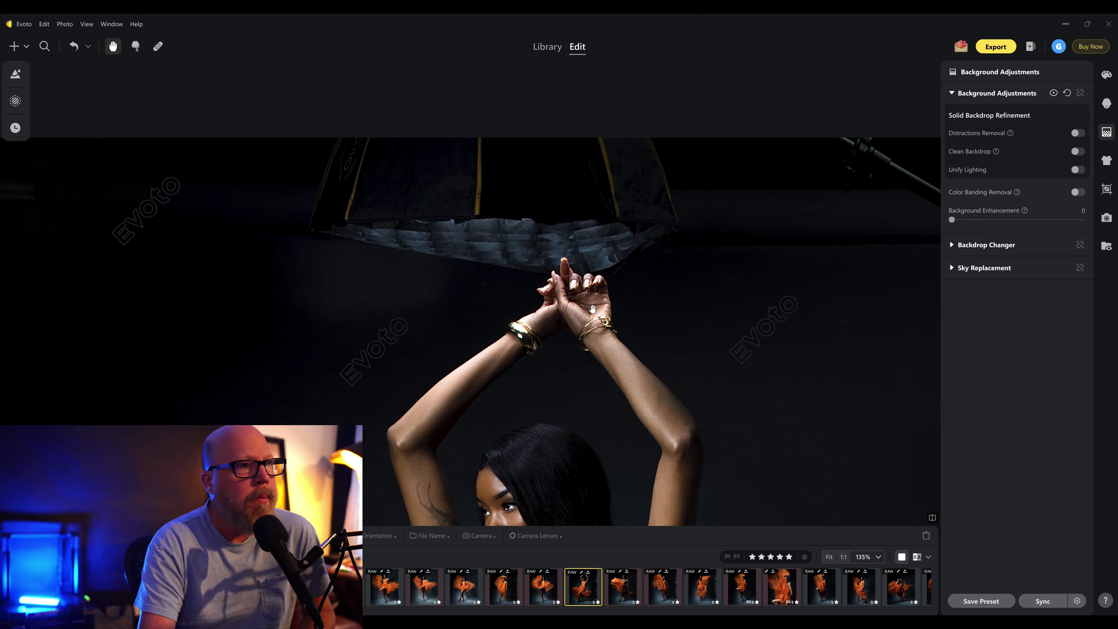
{"action": "left_click", "coordinate": [1073, 134]}
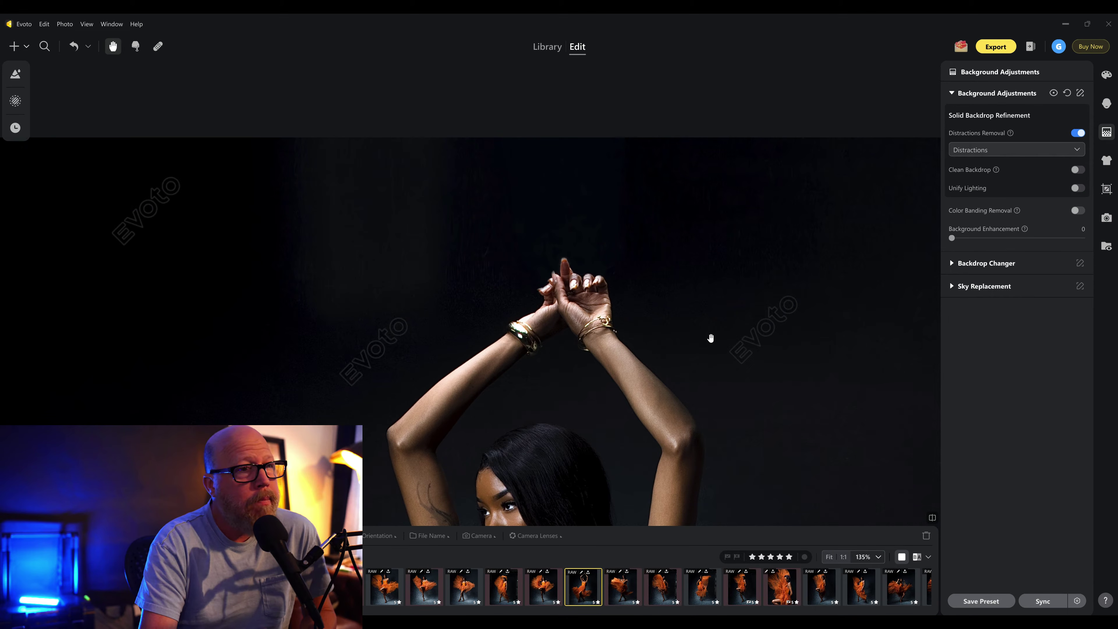
{"action": "scroll", "coordinate": [711, 338], "scroll_direction": "down", "scroll_amount": 5}
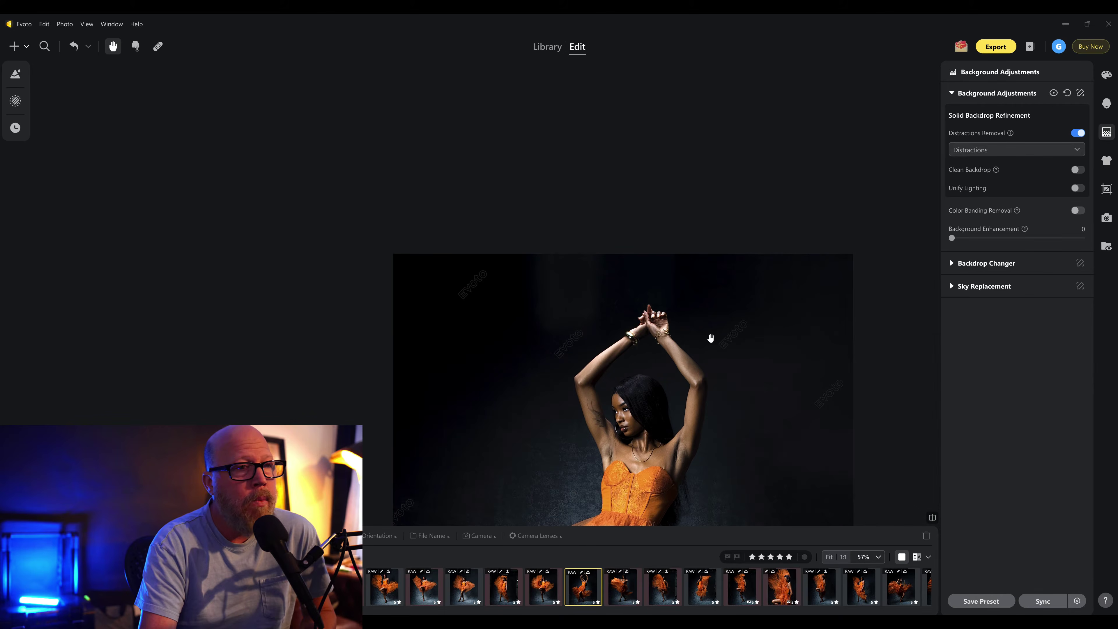
{"action": "scroll", "coordinate": [572, 221], "scroll_direction": "up", "scroll_amount": 3}
{"action": "left_click_drag", "start_coordinate": [550, 195], "coordinate": [528, 171]}
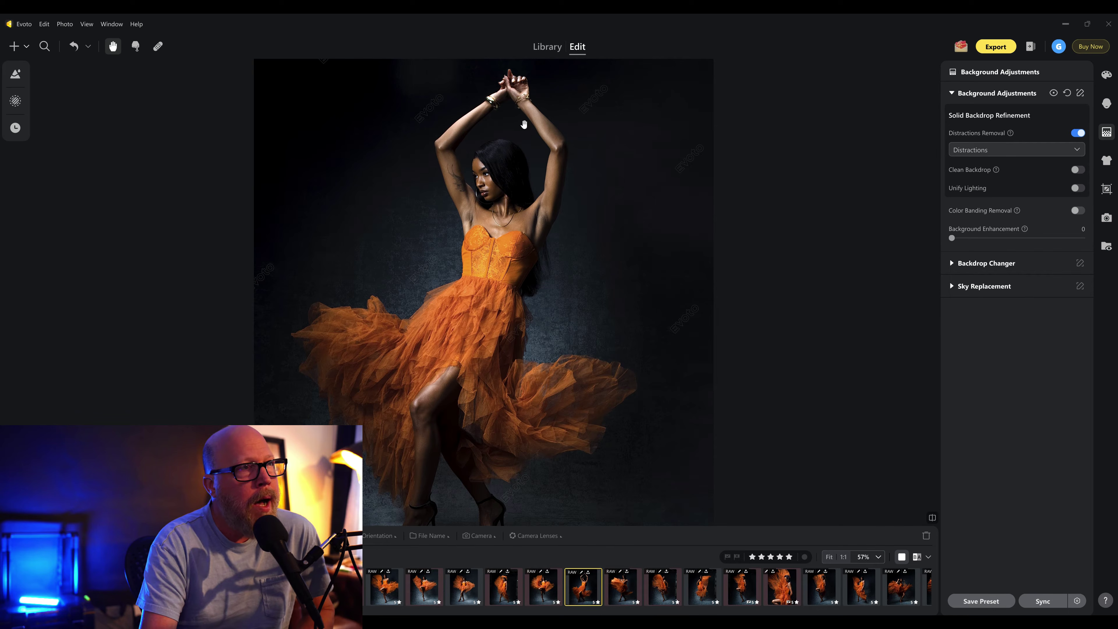
{"action": "scroll", "coordinate": [612, 224], "scroll_direction": "down", "scroll_amount": 2}
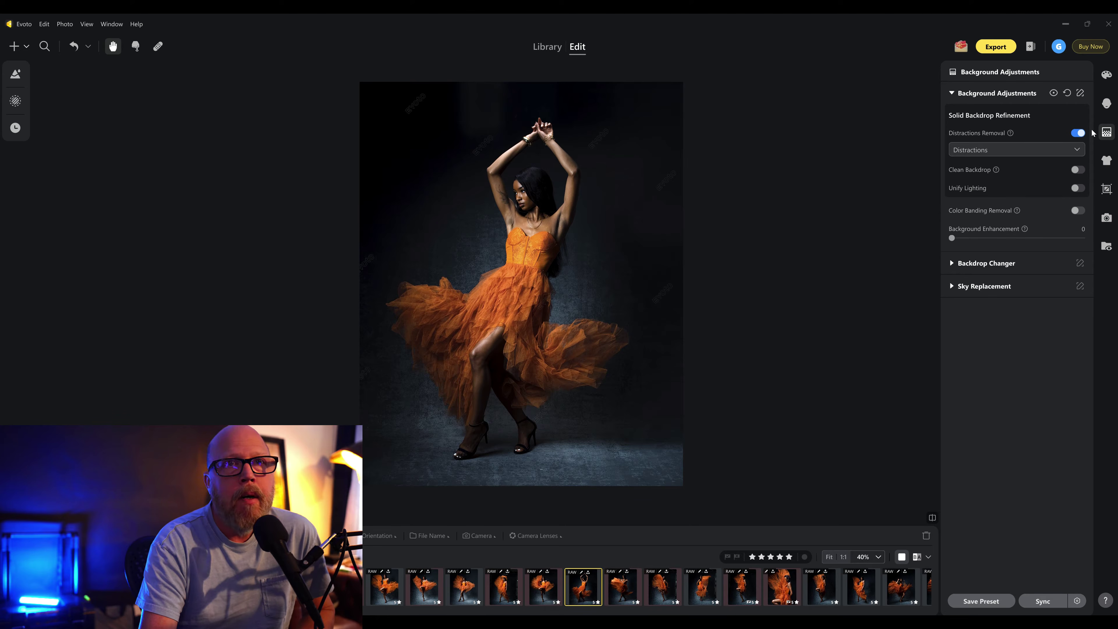
- Turn off Distractions Removal on the arms-raised photo, view the following three photos for studio gear, and return to the arms-raised one
{"action": "left_click", "coordinate": [1076, 134]}
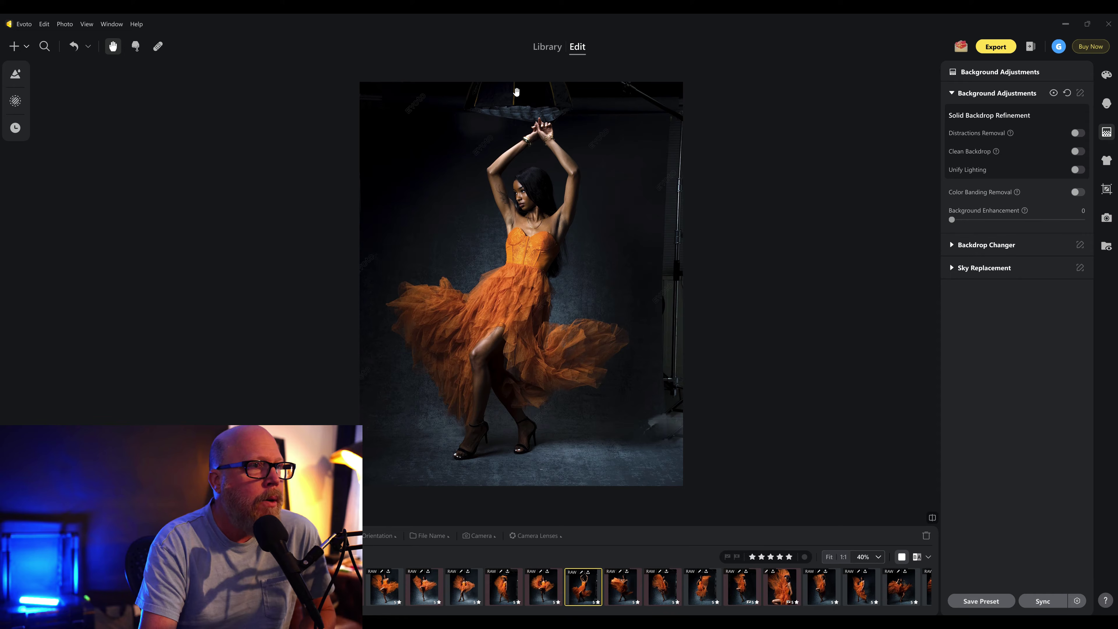
{"action": "left_click", "coordinate": [616, 596]}
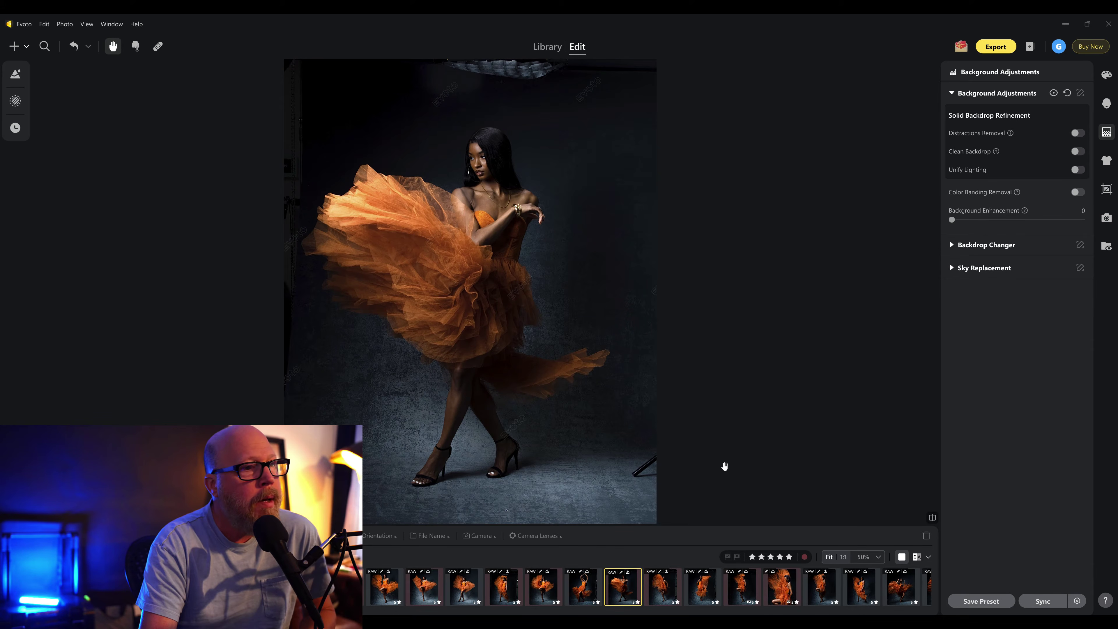
{"action": "left_click", "coordinate": [661, 596]}
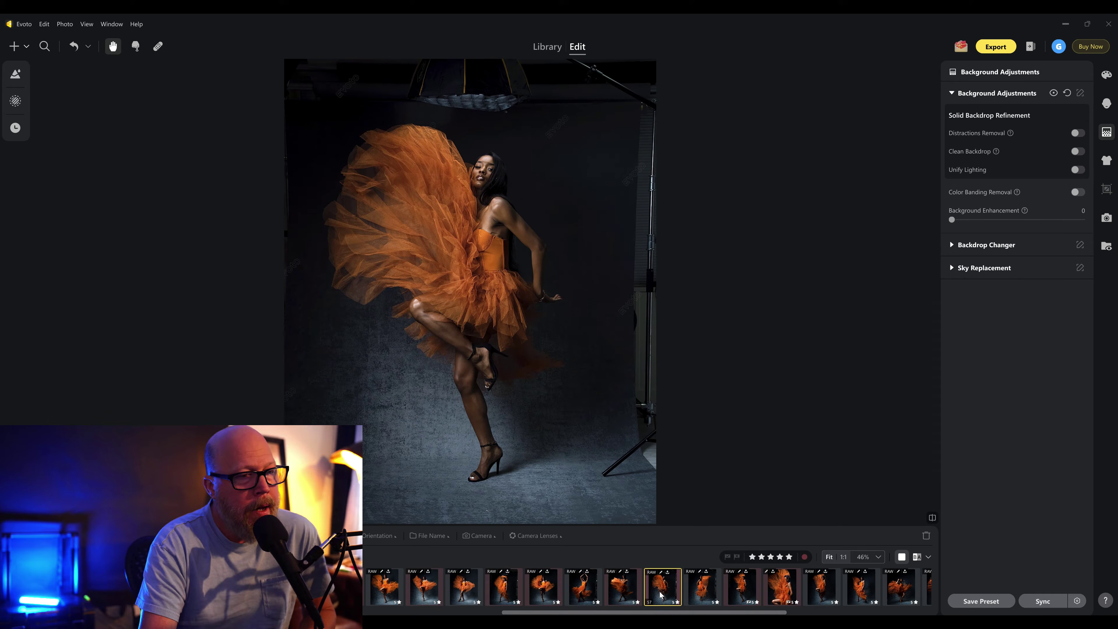
{"action": "left_click", "coordinate": [718, 598]}
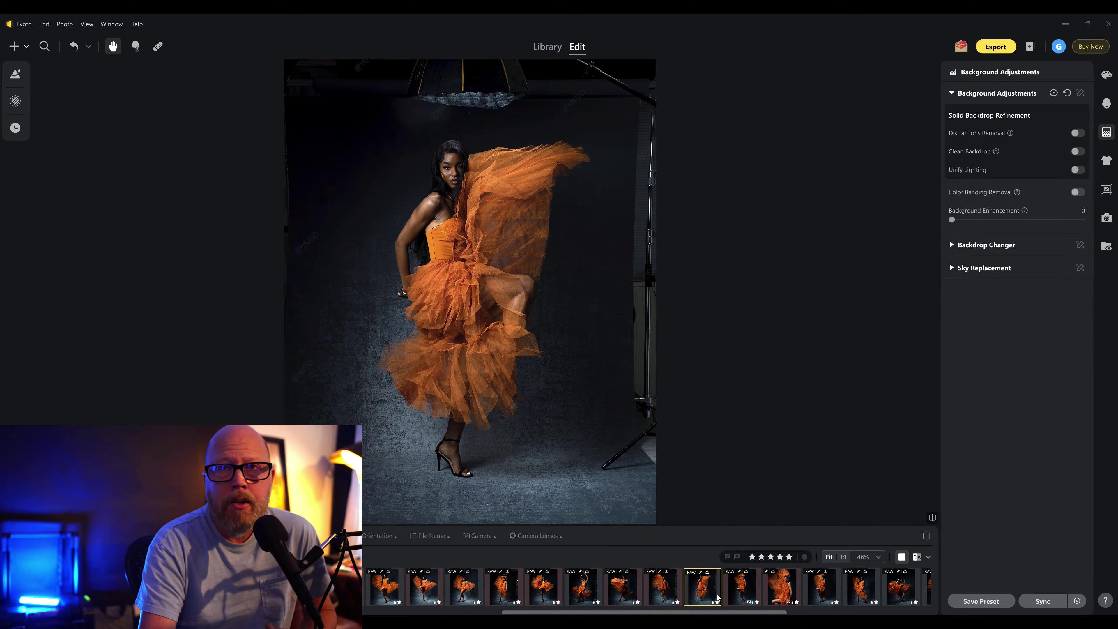
{"action": "left_click", "coordinate": [581, 591]}
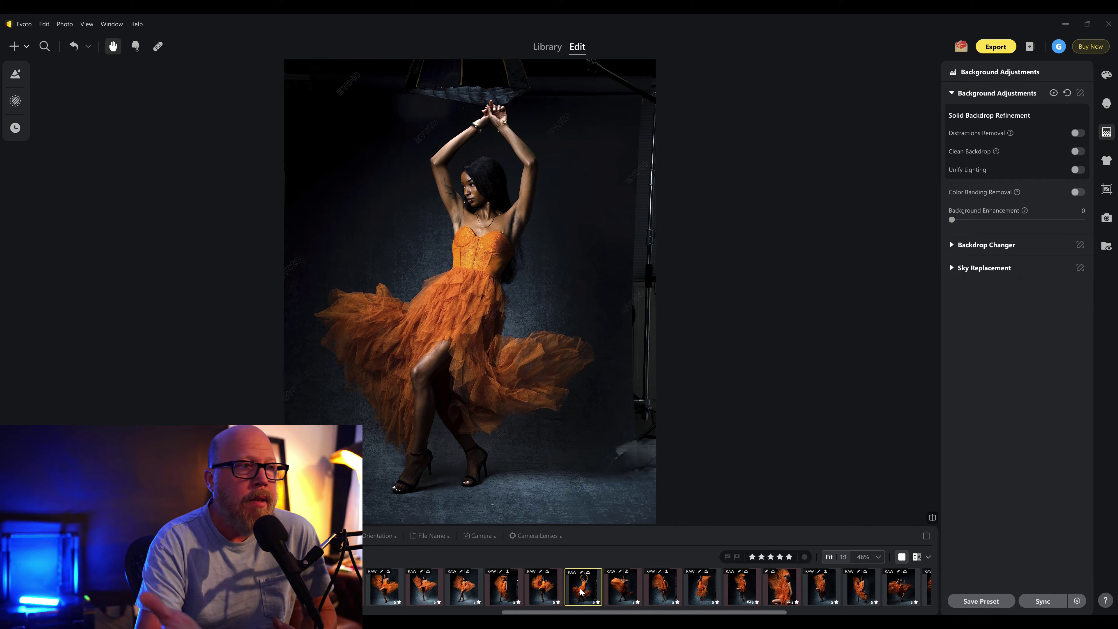
- Enable Distractions Removal on the arms-raised photo and sync only its Background Adjustments to the following four photos
{"action": "left_click", "coordinate": [1078, 133]}
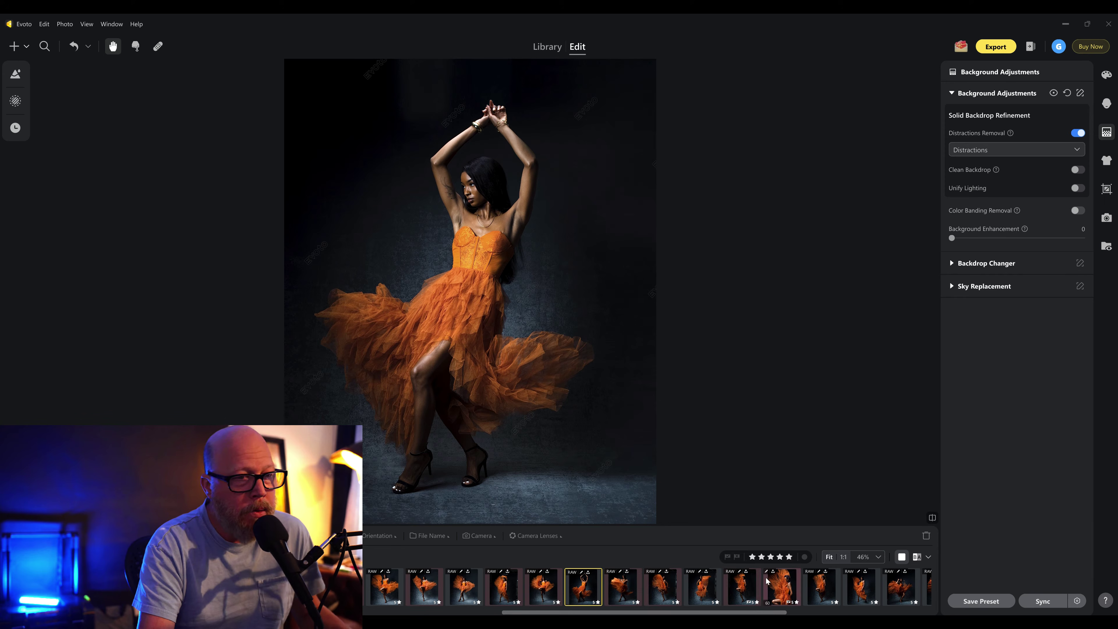
{"action": "left_click", "coordinate": [739, 594], "text": "shift"}
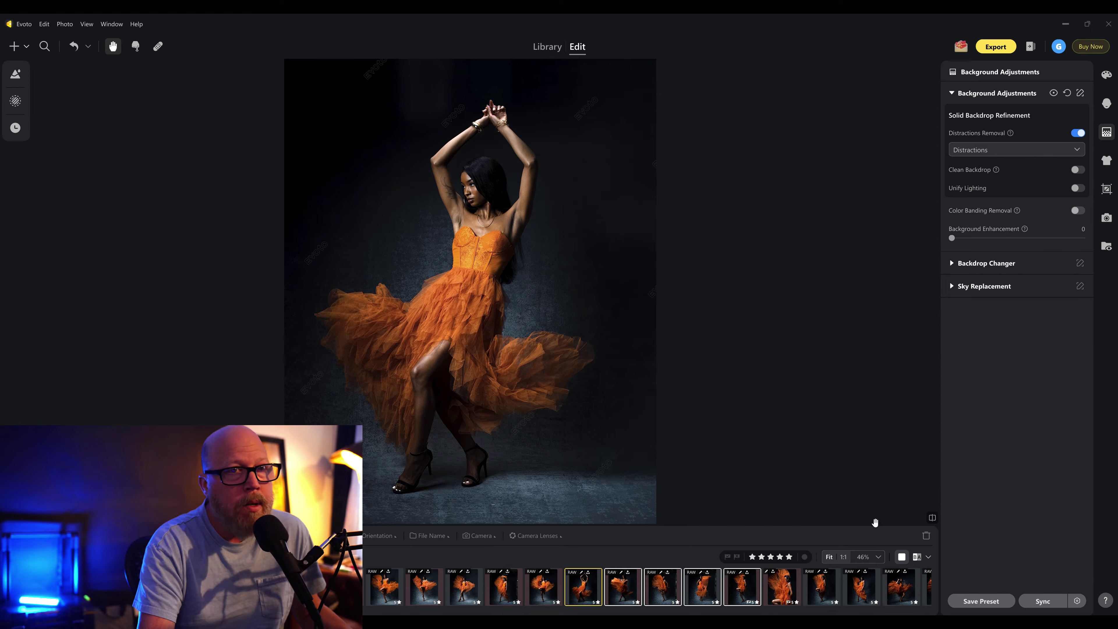
{"action": "left_click", "coordinate": [1042, 602]}
{"action": "left_click", "coordinate": [440, 257]}
{"action": "left_click", "coordinate": [445, 303]}
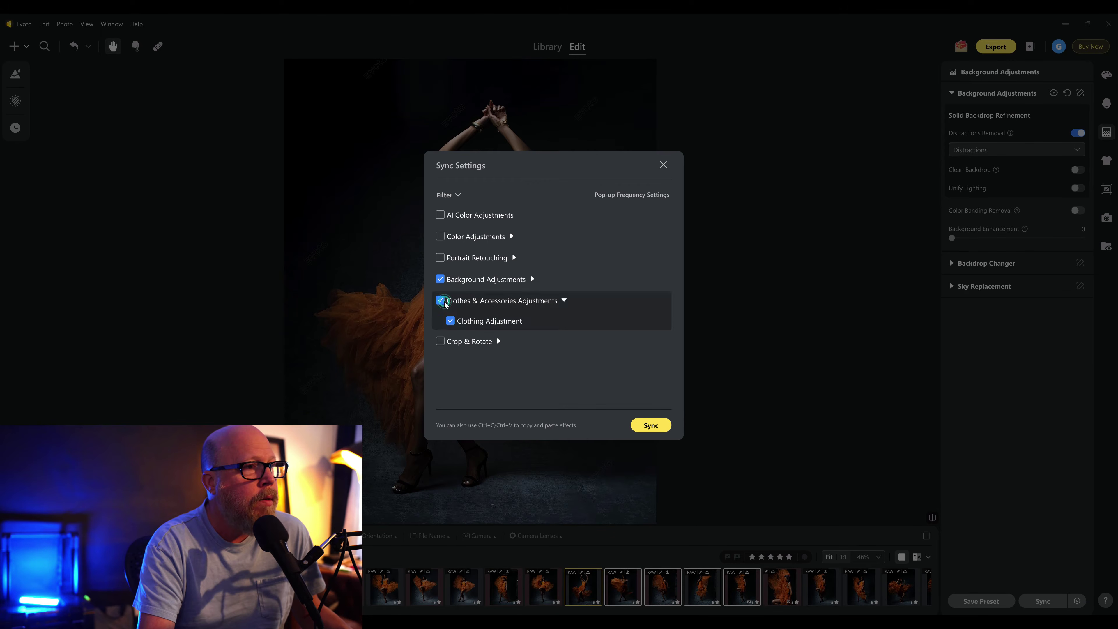
{"action": "left_click", "coordinate": [440, 301]}
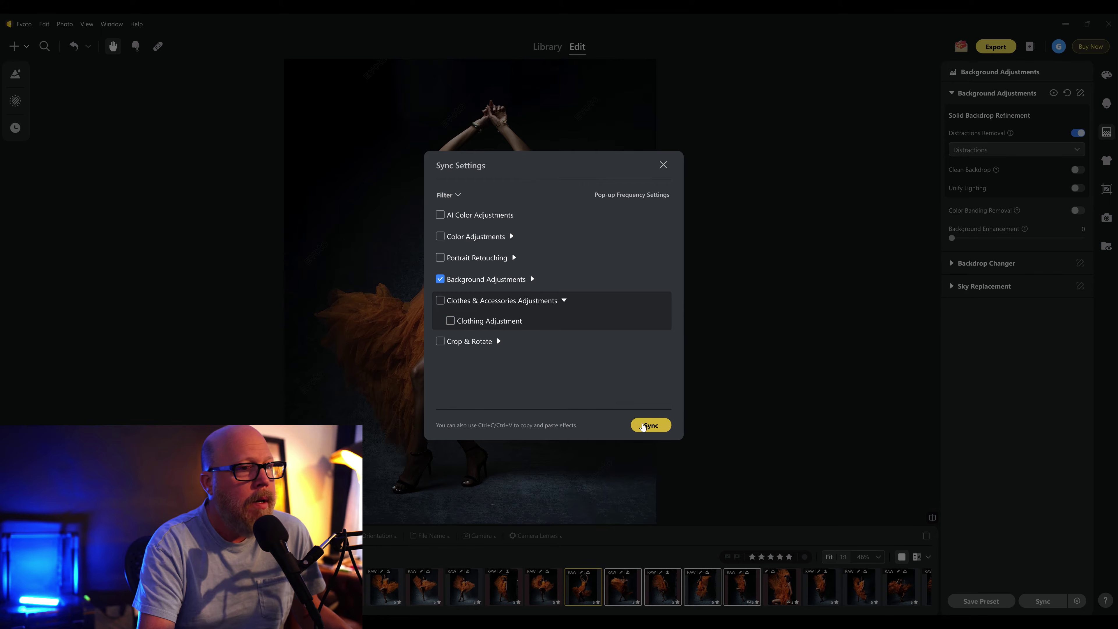
{"action": "left_click", "coordinate": [648, 424]}
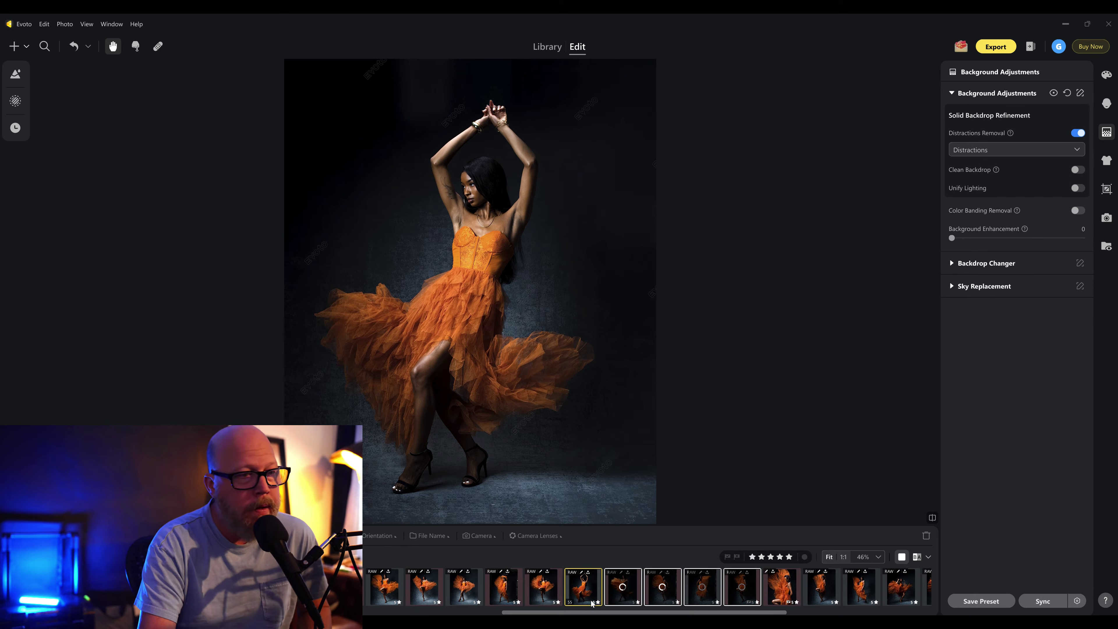
- Review the cleaned backdrop on each of the four synced photos
{"action": "left_click", "coordinate": [614, 588]}
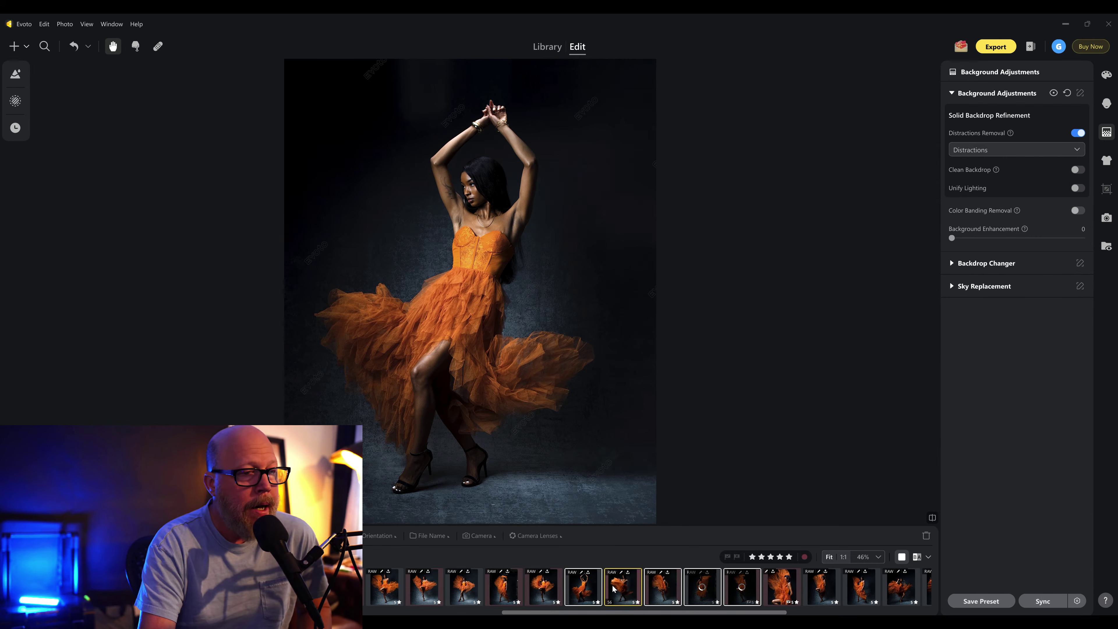
{"action": "left_click", "coordinate": [666, 597]}
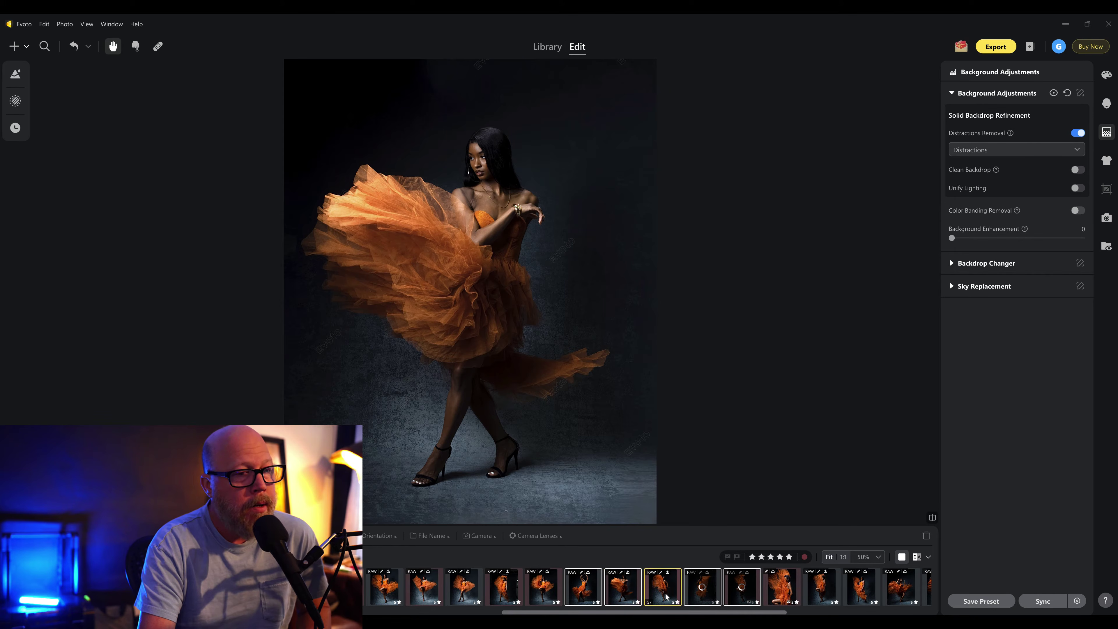
{"action": "left_click", "coordinate": [705, 595]}
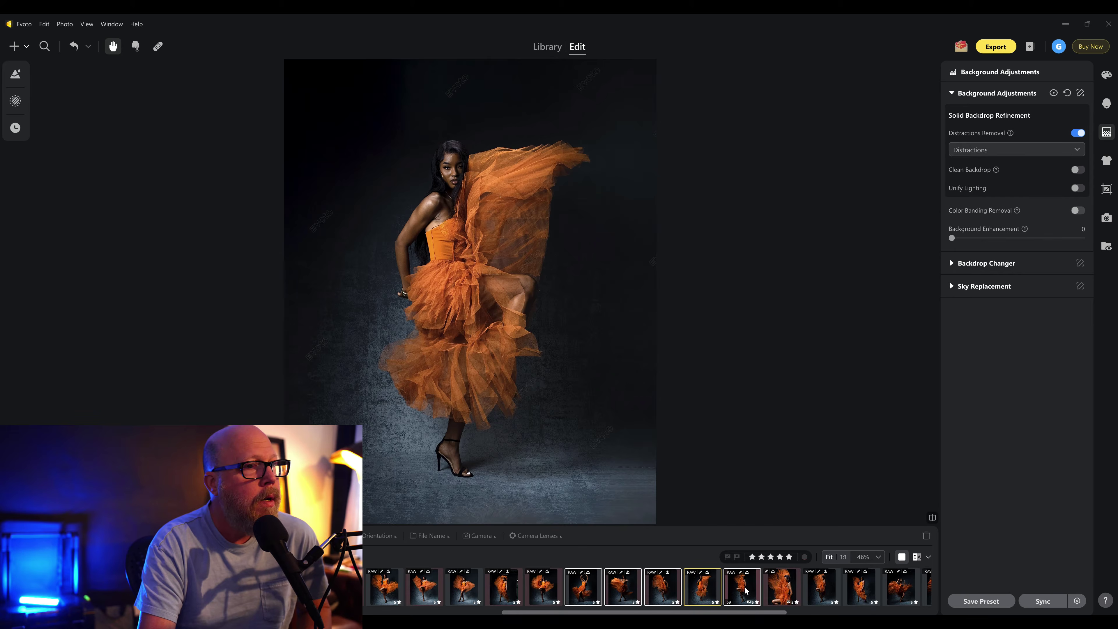
{"action": "left_click", "coordinate": [746, 590]}
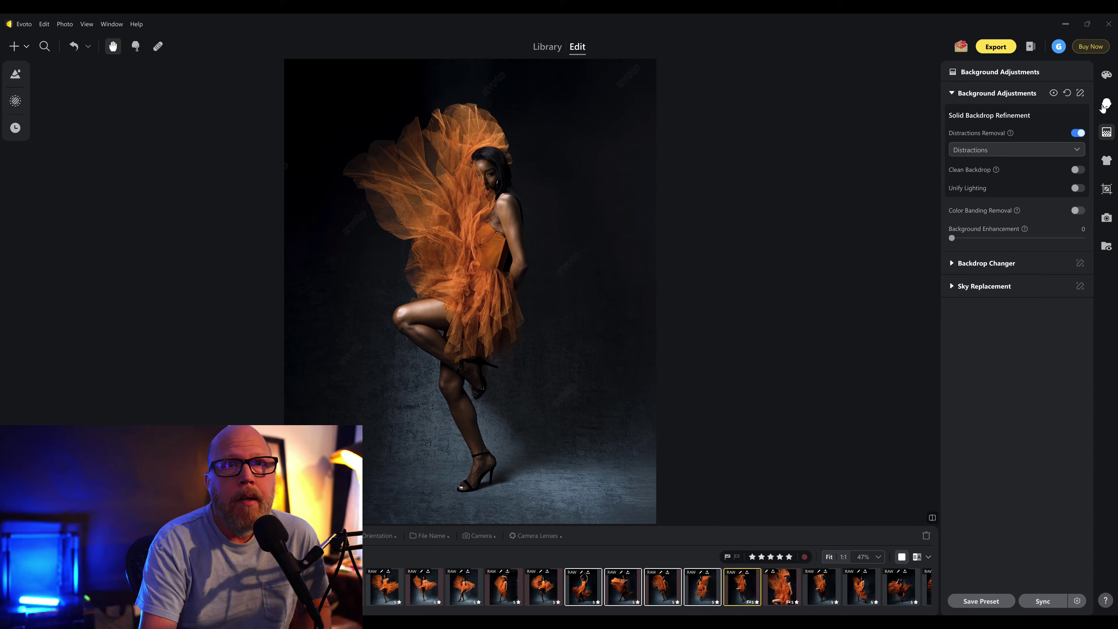
- In the Female portrait retouching's Blemish Removal, set Freckles & Acne to 29 and Freckles to 0 for the last synced photo
{"action": "left_click", "coordinate": [1106, 104]}
{"action": "left_click", "coordinate": [952, 124]}
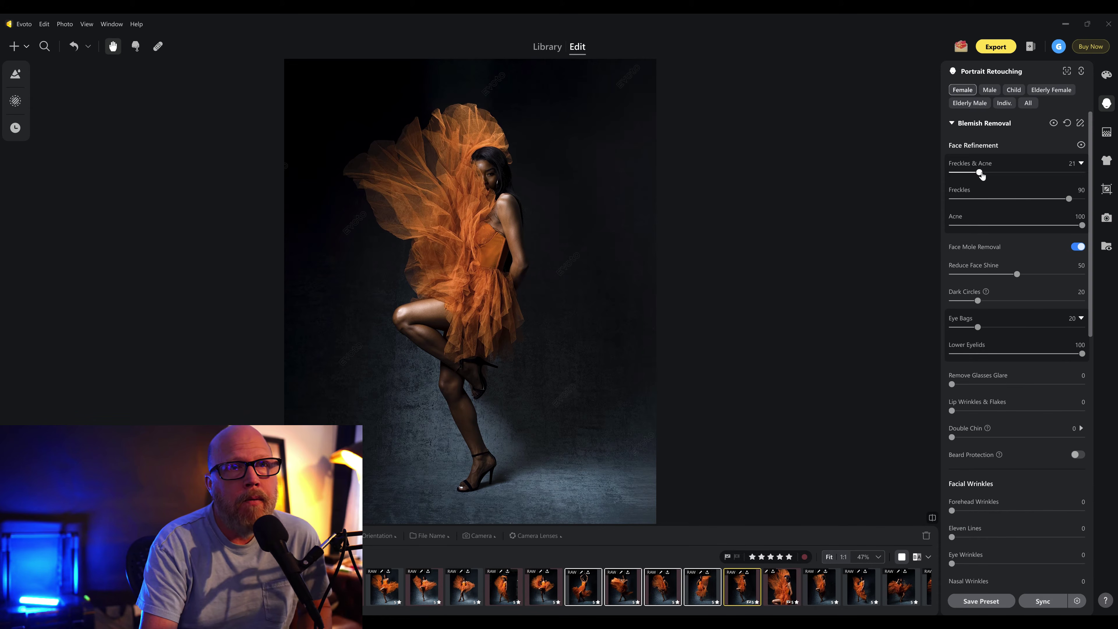
{"action": "left_click", "coordinate": [990, 172]}
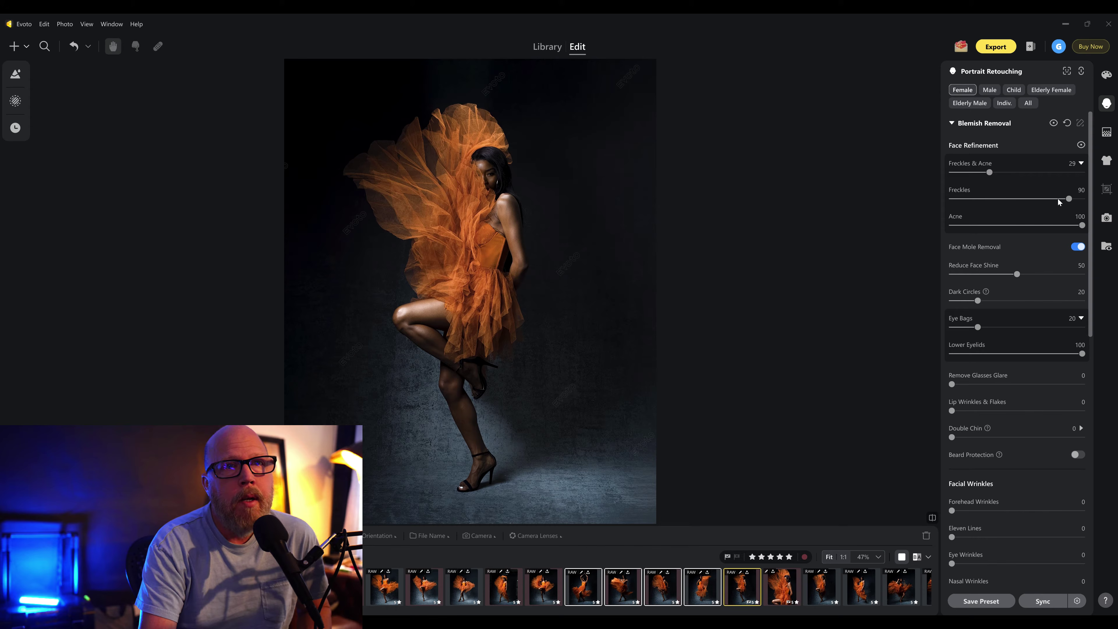
{"action": "left_click_drag", "start_coordinate": [1070, 199], "coordinate": [888, 213]}
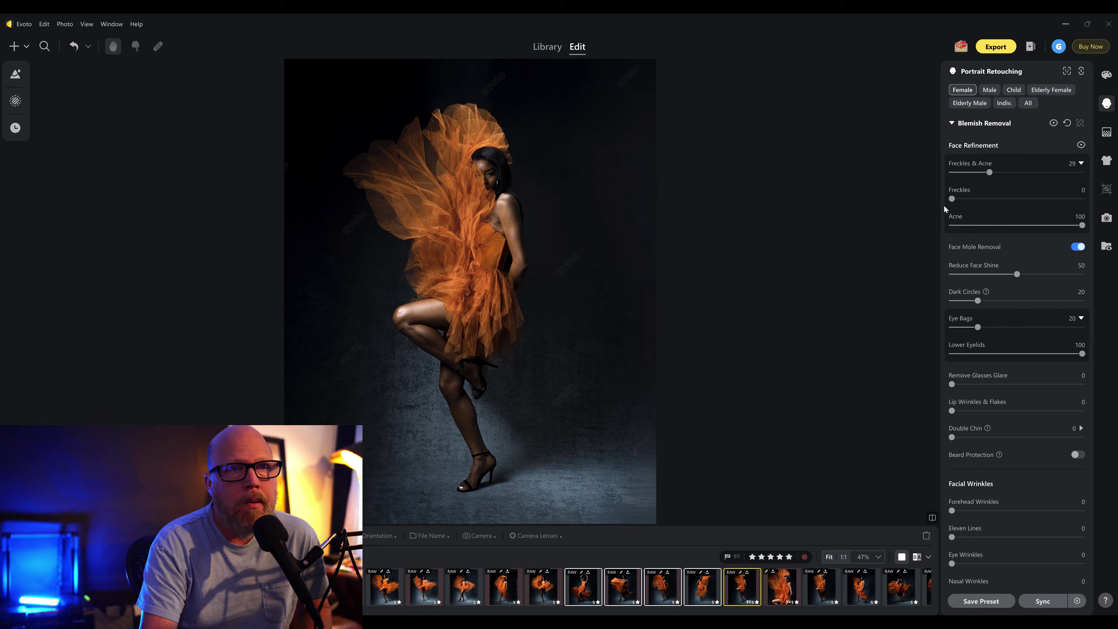
- Lower Highlights to 55 in the color adjustments of the photo right after the arms-raised one
{"action": "left_click", "coordinate": [623, 595]}
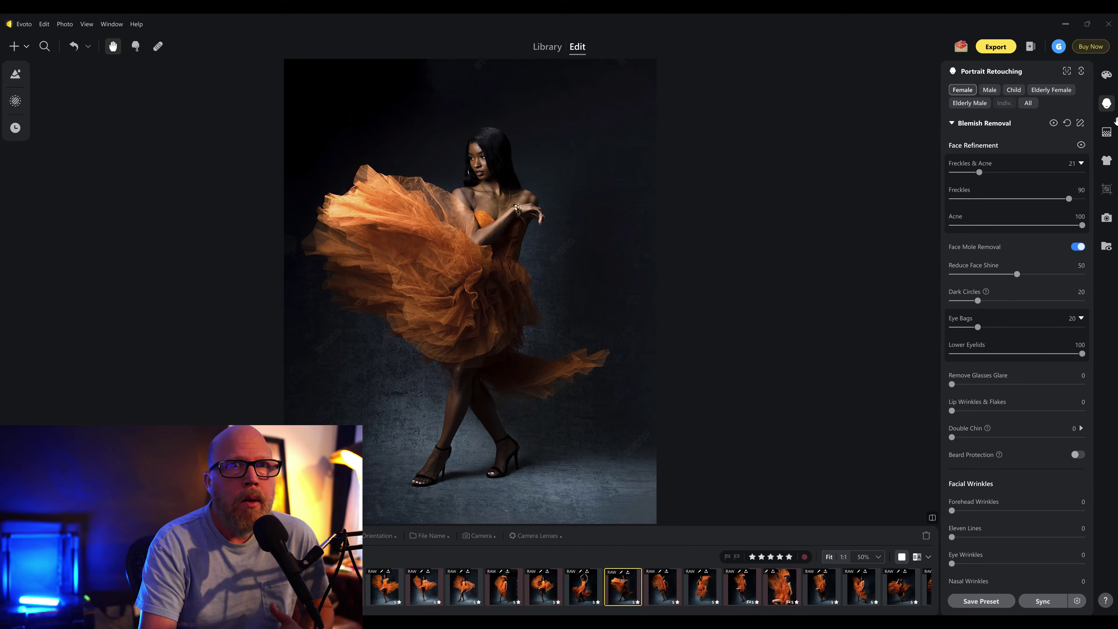
{"action": "left_click", "coordinate": [1107, 74]}
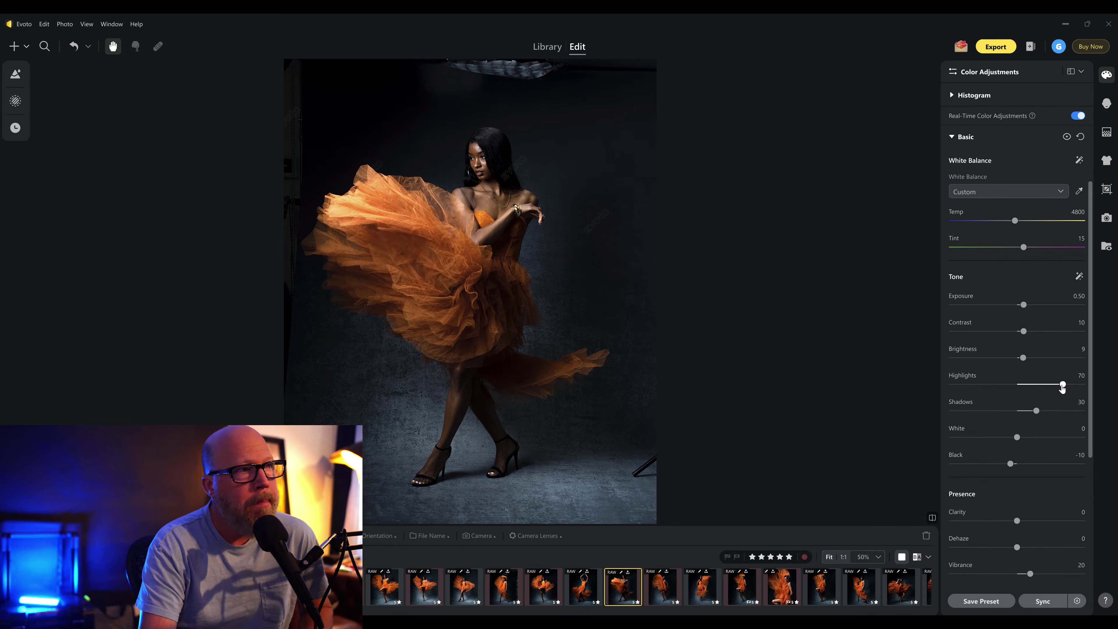
{"action": "left_click_drag", "start_coordinate": [1063, 386], "coordinate": [1053, 386]}
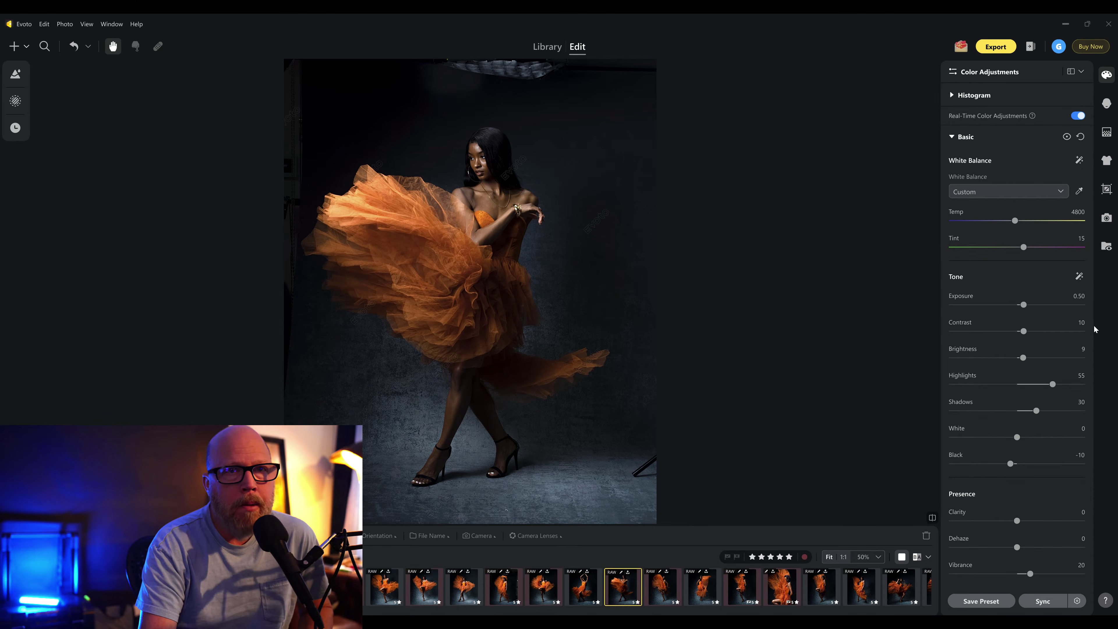
{"action": "left_click_drag", "start_coordinate": [1091, 314], "coordinate": [1092, 419]}
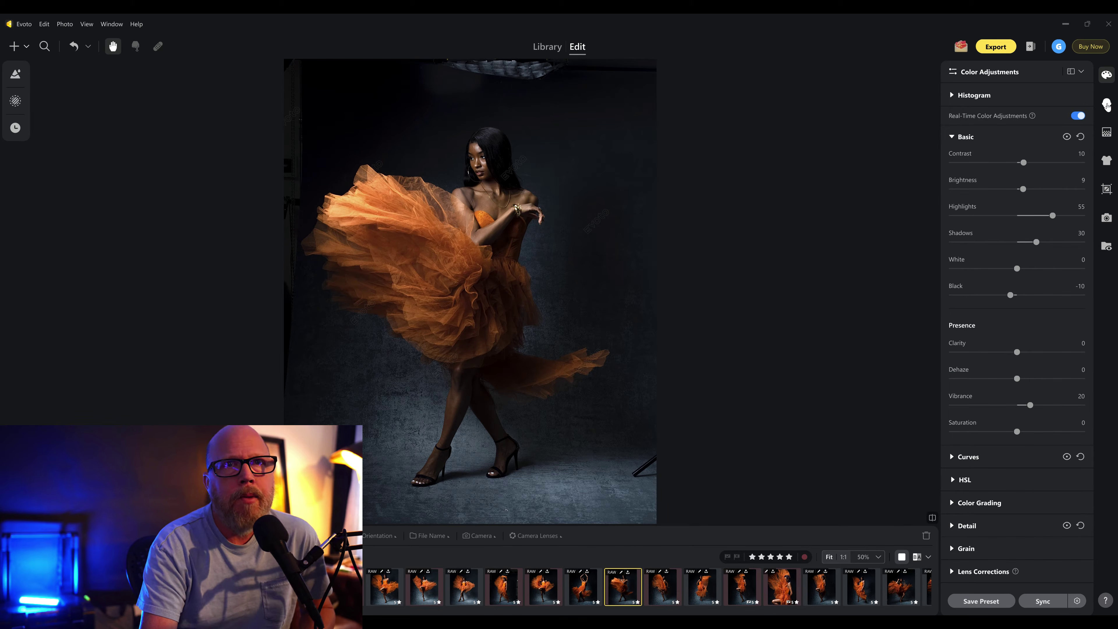
- Turn Real-Time Color Adjustments off and on again to compare the close-up of the model's face and dress
{"action": "left_click", "coordinate": [1107, 104]}
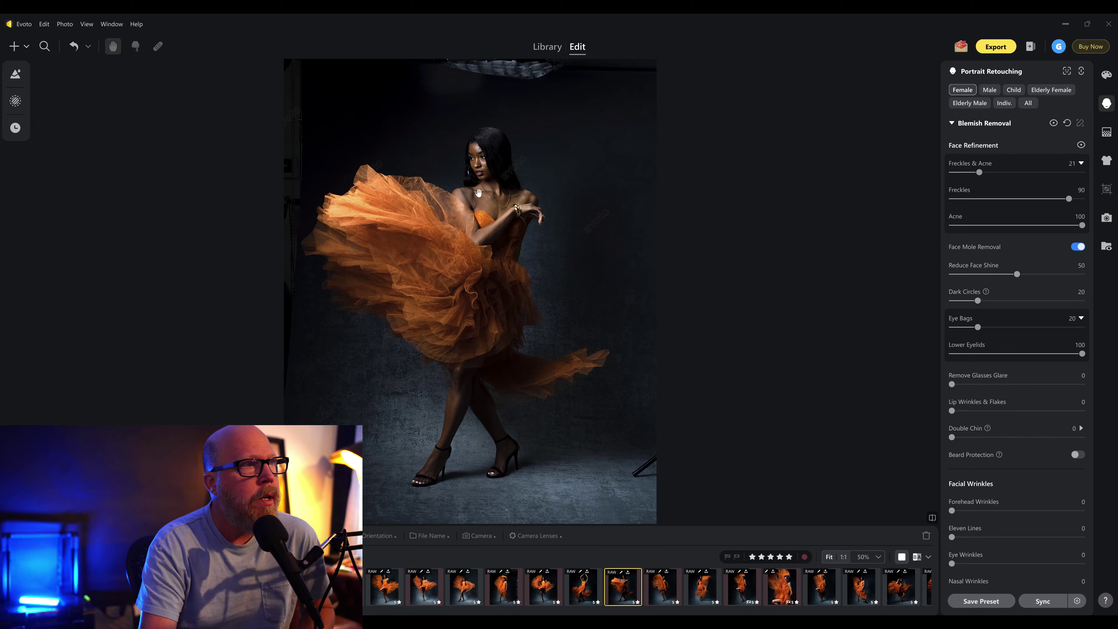
{"action": "scroll", "coordinate": [476, 163], "scroll_direction": "up", "scroll_amount": 5}
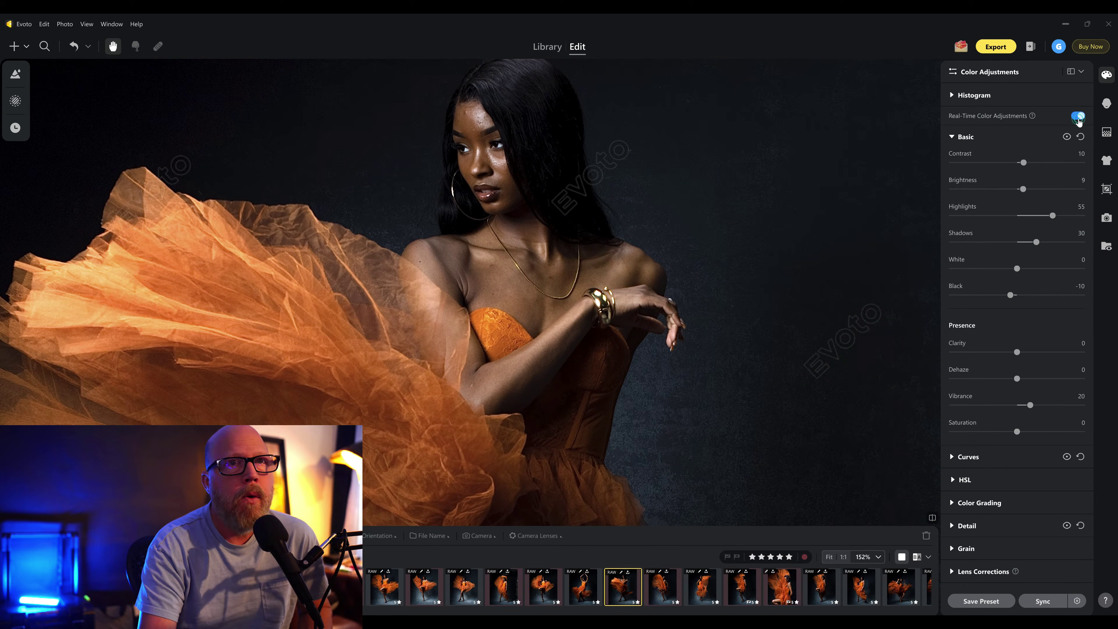
{"action": "left_click", "coordinate": [1078, 116]}
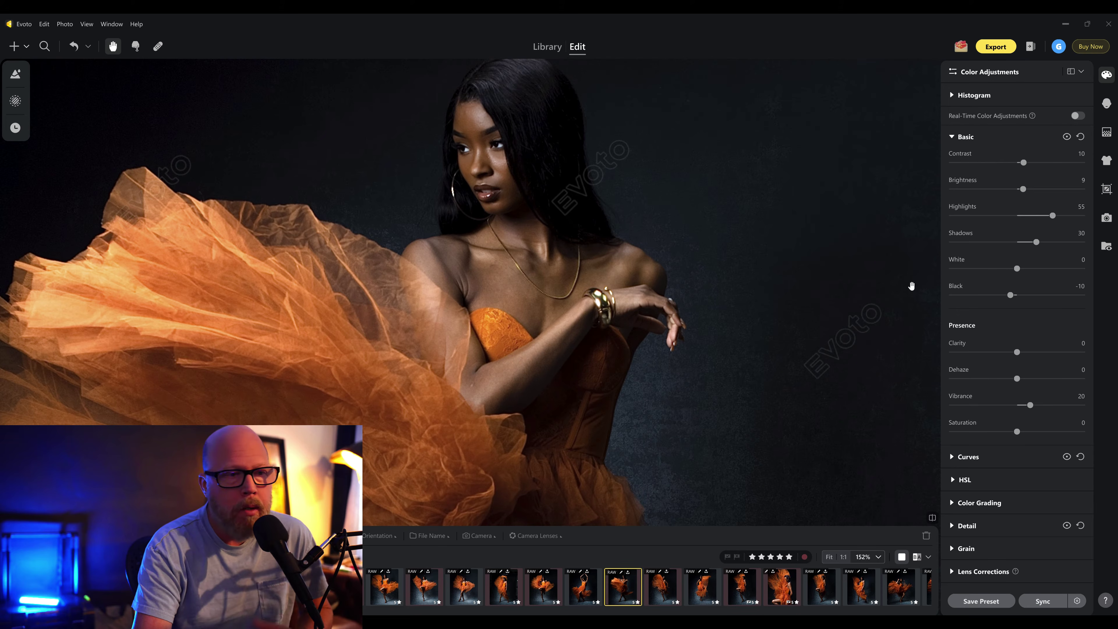
{"action": "left_click", "coordinate": [1078, 116]}
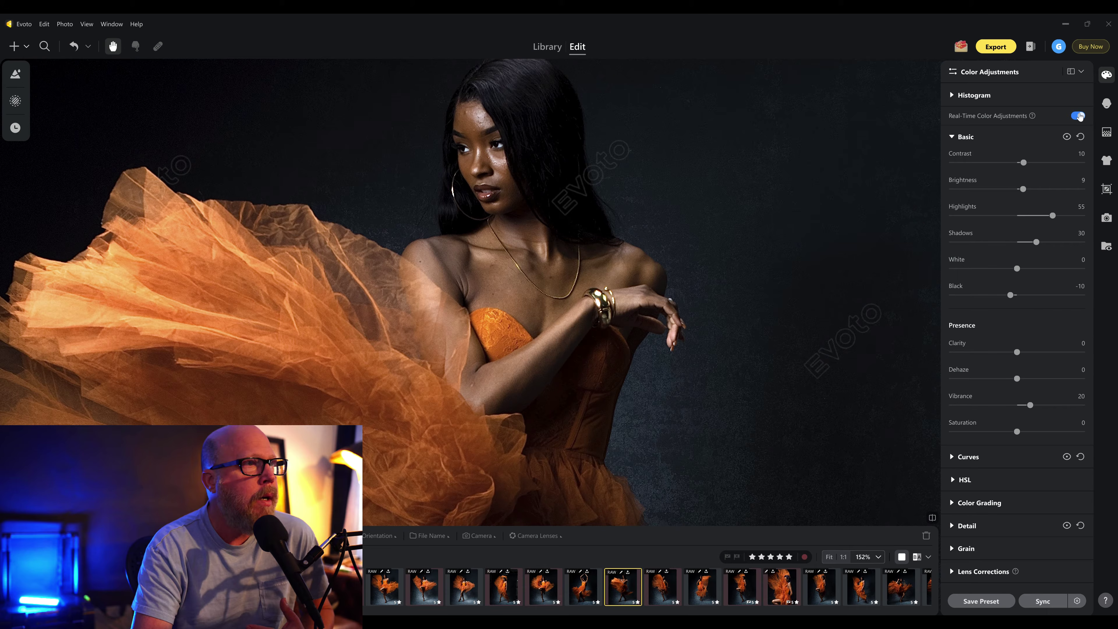
- Turn off Real-Time Color Adjustments and open the portrait retouching tools for the photo of the model with one knee raised
{"action": "left_click", "coordinate": [1079, 116]}
{"action": "left_click", "coordinate": [768, 259]}
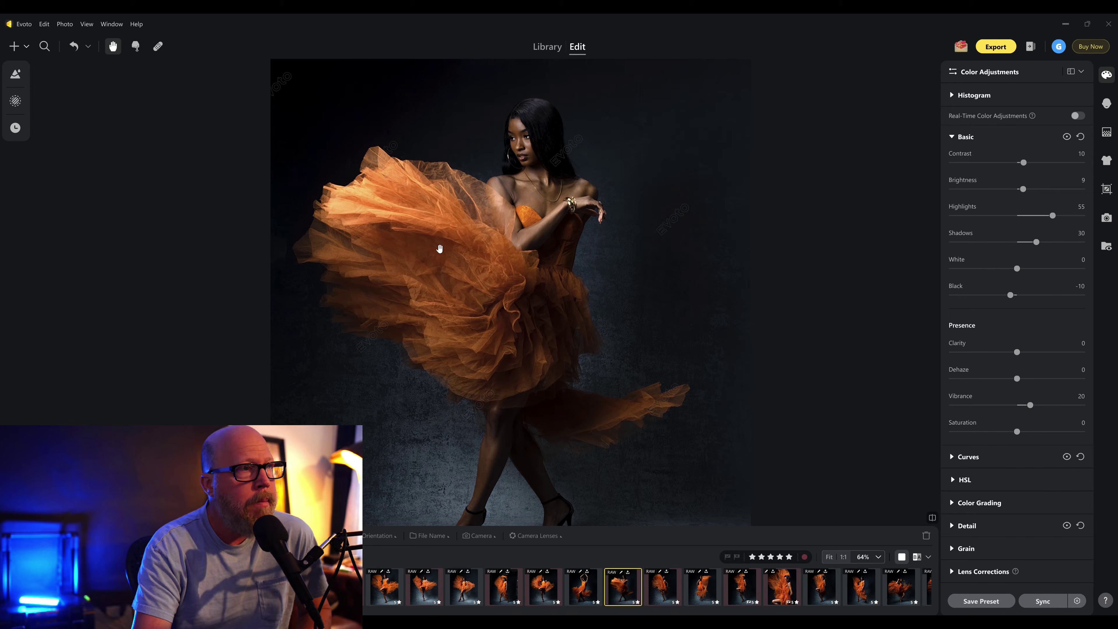
{"action": "left_click", "coordinate": [535, 590]}
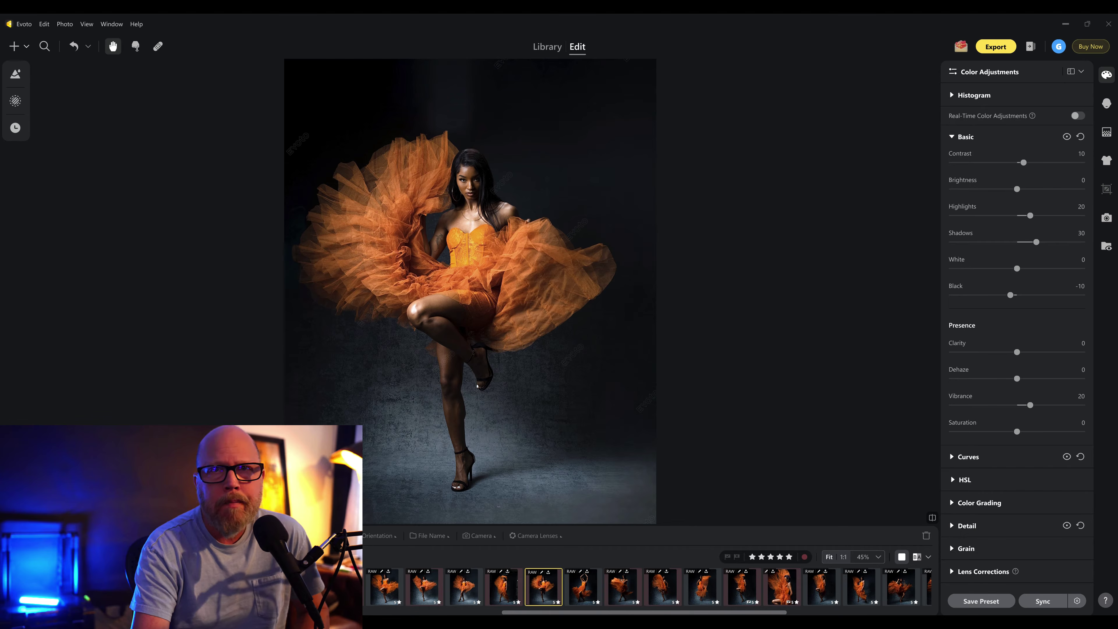
{"action": "mouse_move", "coordinate": [729, 623]}
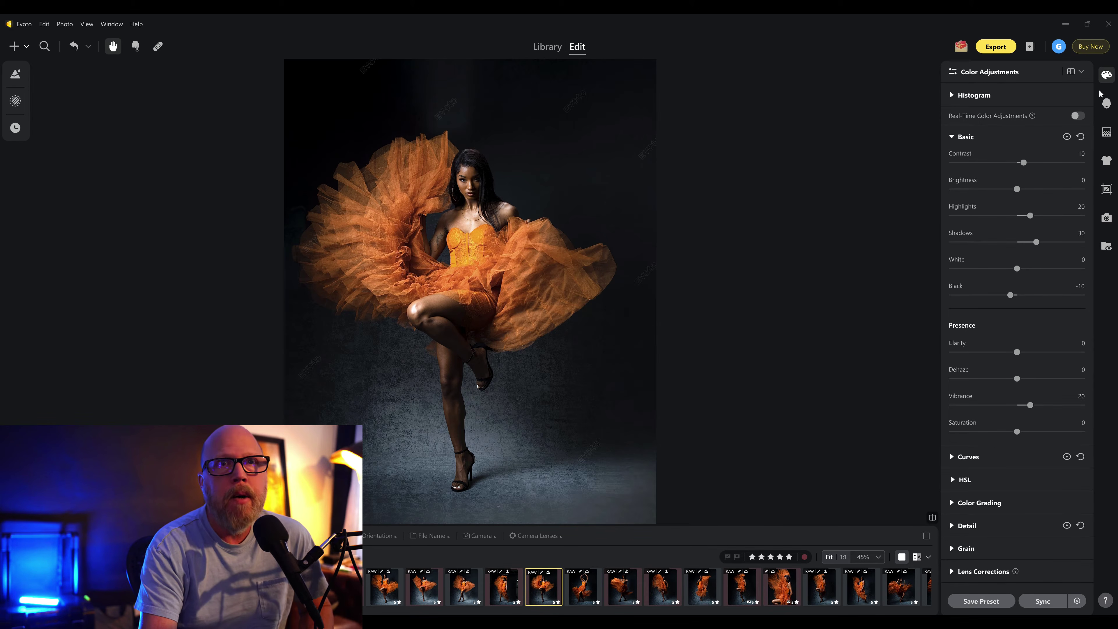
{"action": "left_click", "coordinate": [1107, 104]}
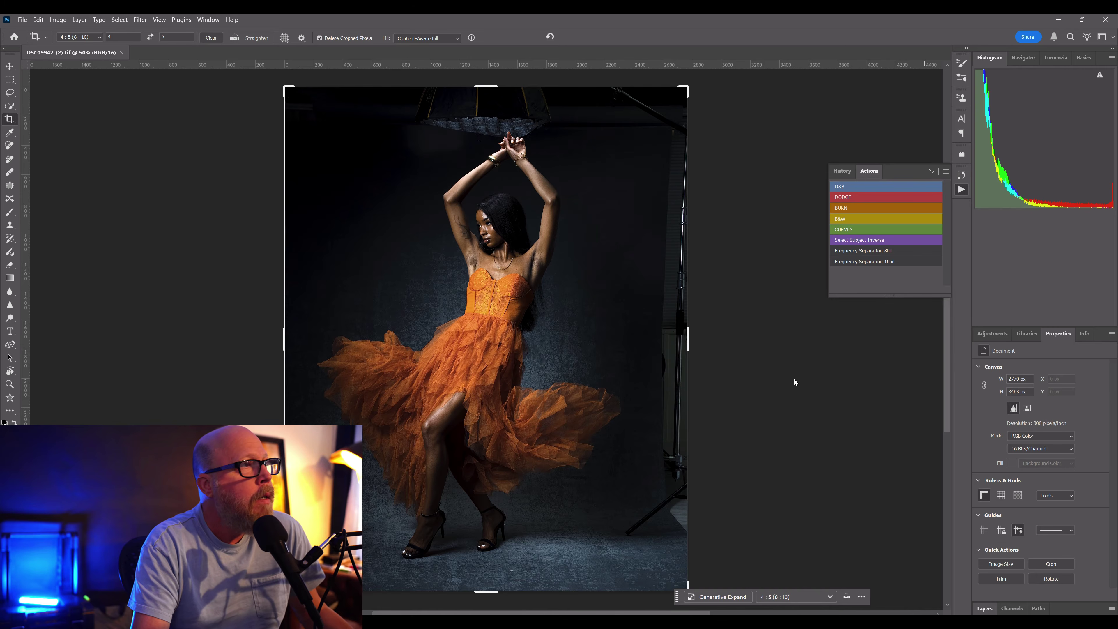
- Switch to Photoshop and duplicate the Background layer of DSC09942_(2).tif
{"action": "left_click", "coordinate": [10, 79]}
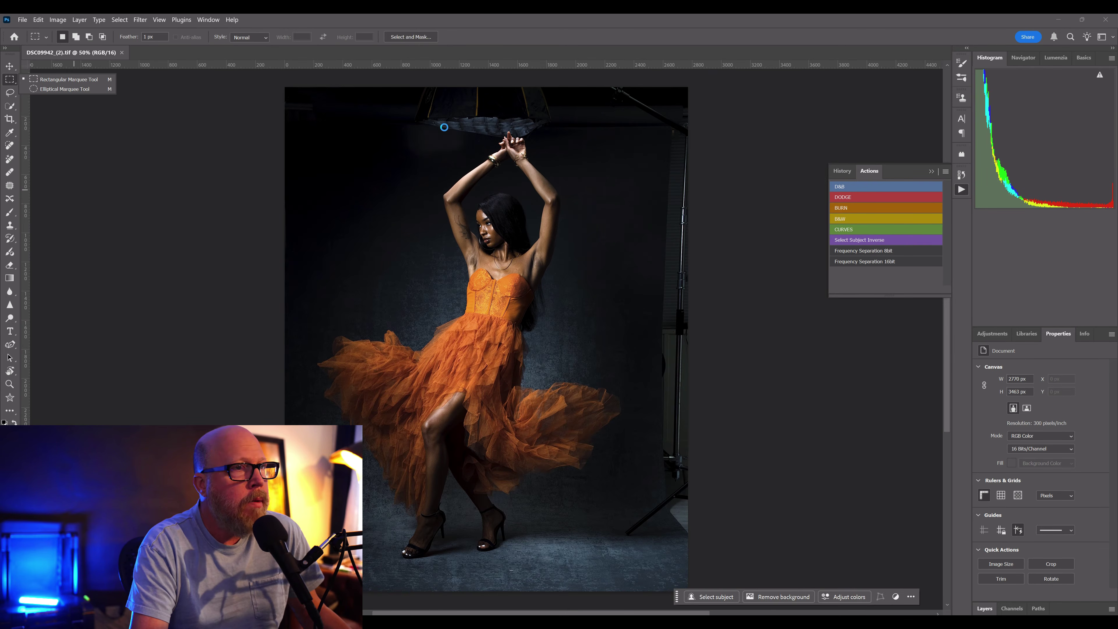
{"action": "left_click", "coordinate": [985, 608]}
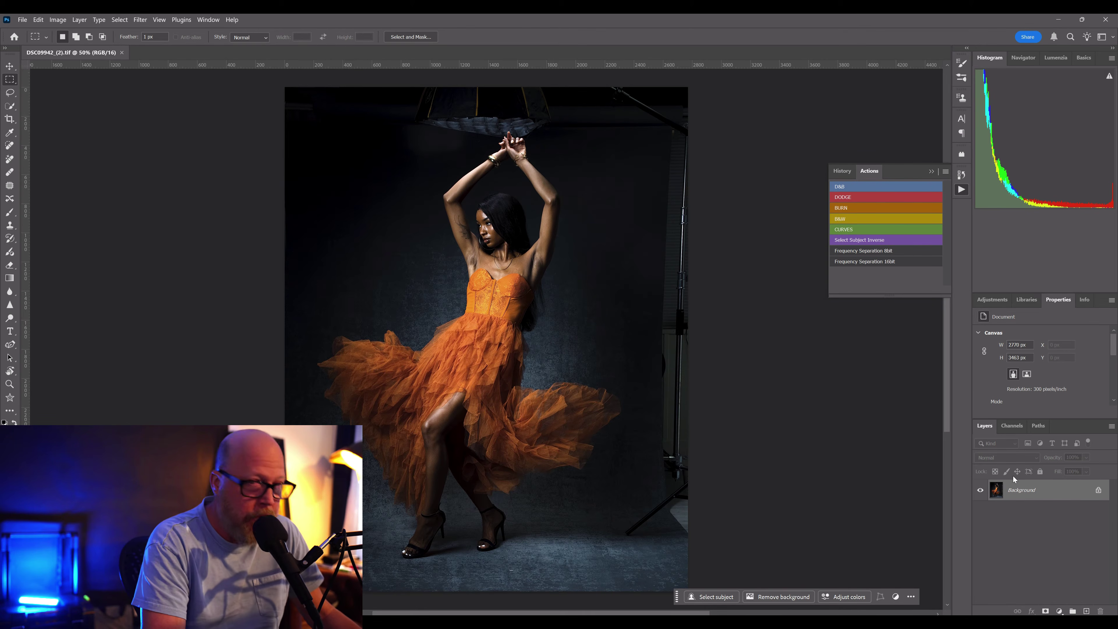
{"action": "key", "text": "ctrl+j"}
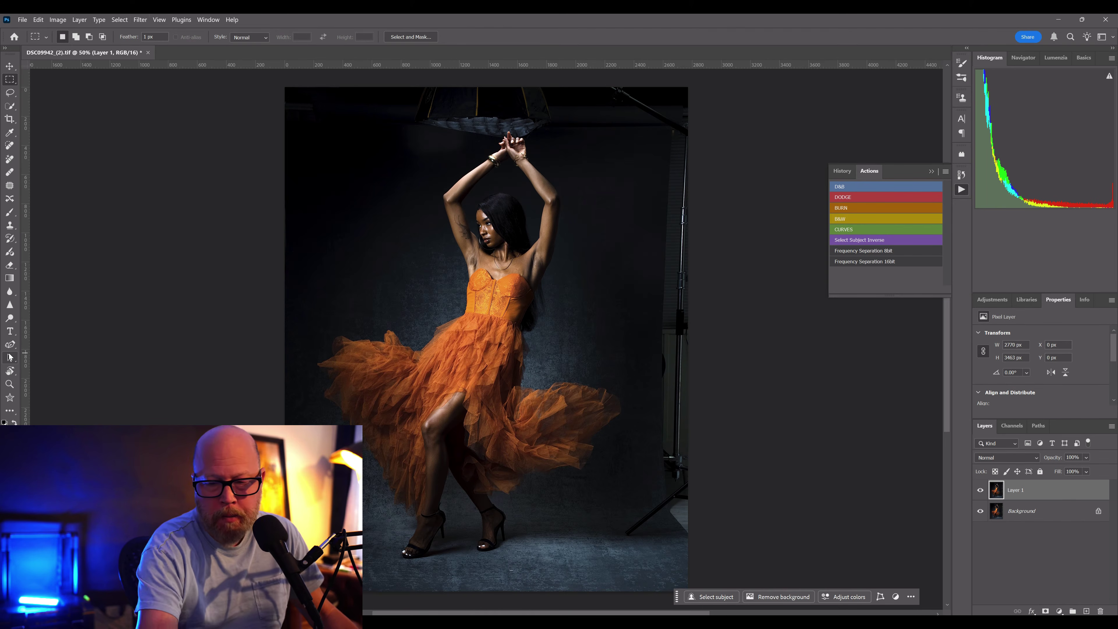
- Lasso the light stand and gear along the image's right edge and replace them with a Content-Aware fill at 100% opacity
{"action": "left_click_drag", "start_coordinate": [595, 87], "coordinate": [640, 142]}
{"action": "left_click", "coordinate": [641, 194]}
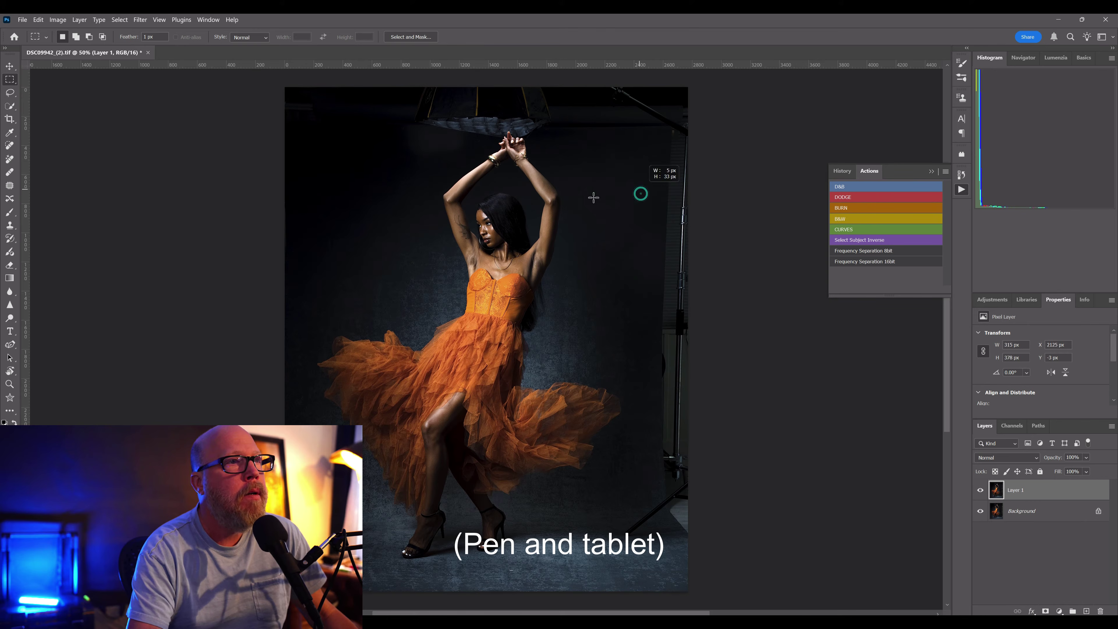
{"action": "left_click", "coordinate": [9, 93]}
{"action": "mouse_move", "coordinate": [597, 82]}
{"action": "left_mouse_down"}
{"action": "mouse_move", "coordinate": [627, 119]}
{"action": "mouse_move", "coordinate": [647, 182]}
{"action": "mouse_move", "coordinate": [656, 289]}
{"action": "mouse_move", "coordinate": [654, 495]}
{"action": "mouse_move", "coordinate": [625, 526]}
{"action": "mouse_move", "coordinate": [622, 548]}
{"action": "mouse_move", "coordinate": [687, 546]}
{"action": "mouse_move", "coordinate": [735, 338]}
{"action": "mouse_move", "coordinate": [774, 27]}
{"action": "left_mouse_up"}
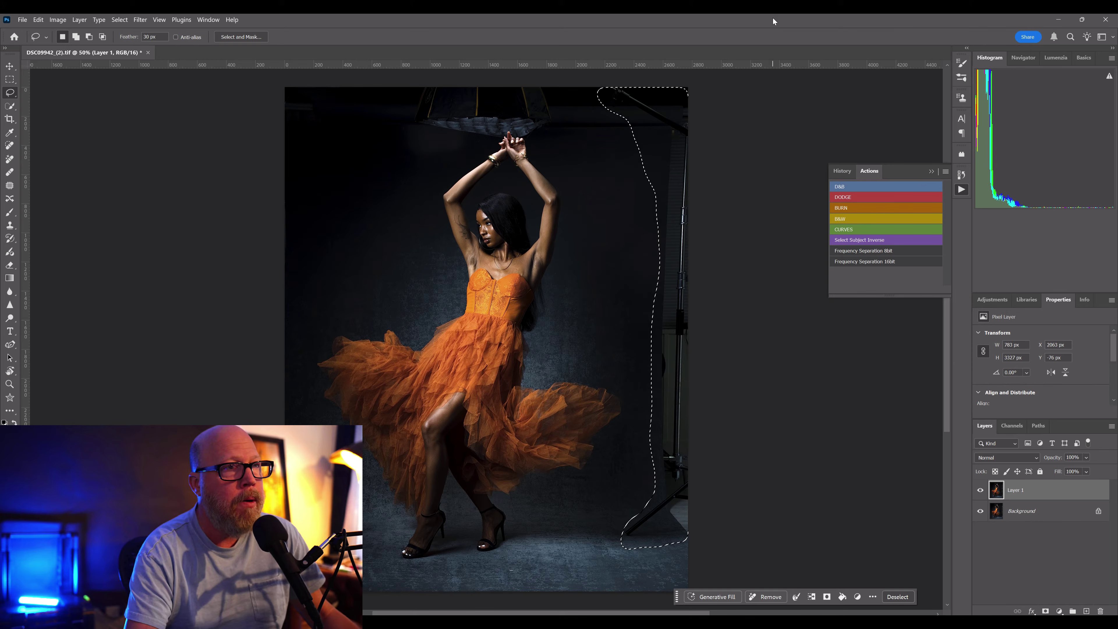
{"action": "key", "text": "shift+F5"}
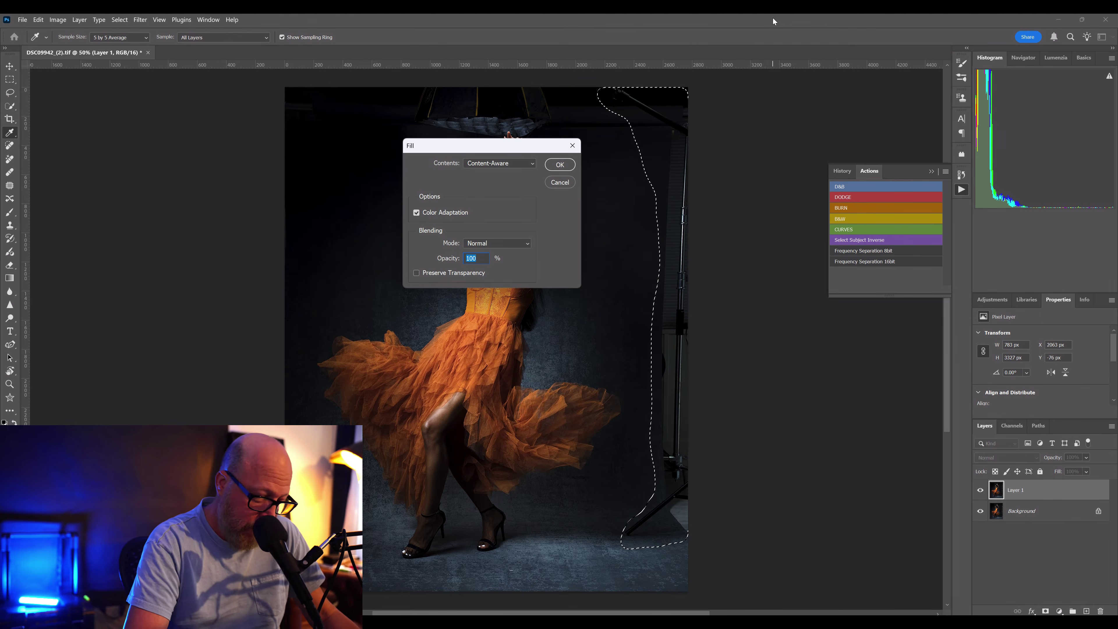
{"action": "key", "text": "Return"}
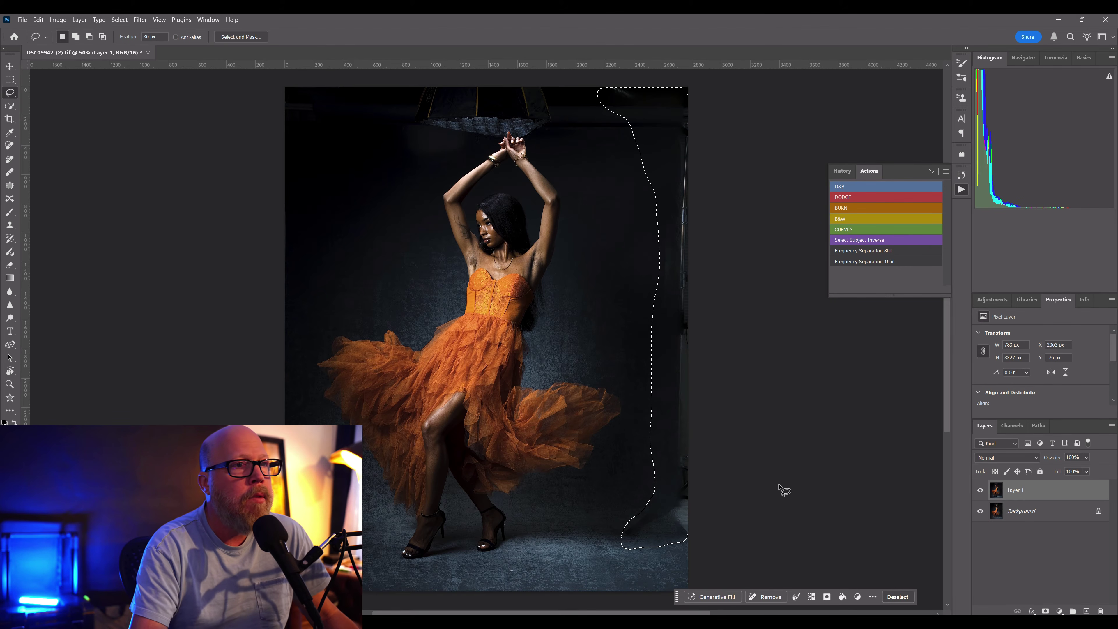
- Lasso the filled strip along the image's right edge again and run Generative Fill on it with an empty prompt
{"action": "left_click_drag", "start_coordinate": [689, 550], "coordinate": [657, 200]}
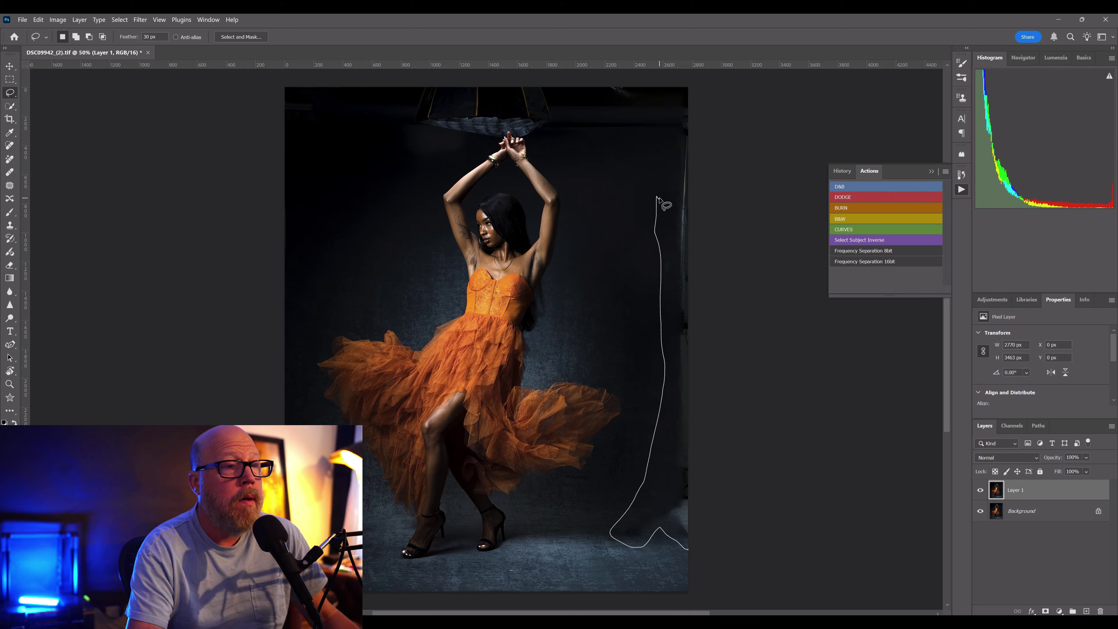
{"action": "mouse_move", "coordinate": [599, 78]}
{"action": "left_mouse_down"}
{"action": "mouse_move", "coordinate": [705, 66]}
{"action": "mouse_move", "coordinate": [741, 542]}
{"action": "mouse_move", "coordinate": [752, 525]}
{"action": "left_mouse_up"}
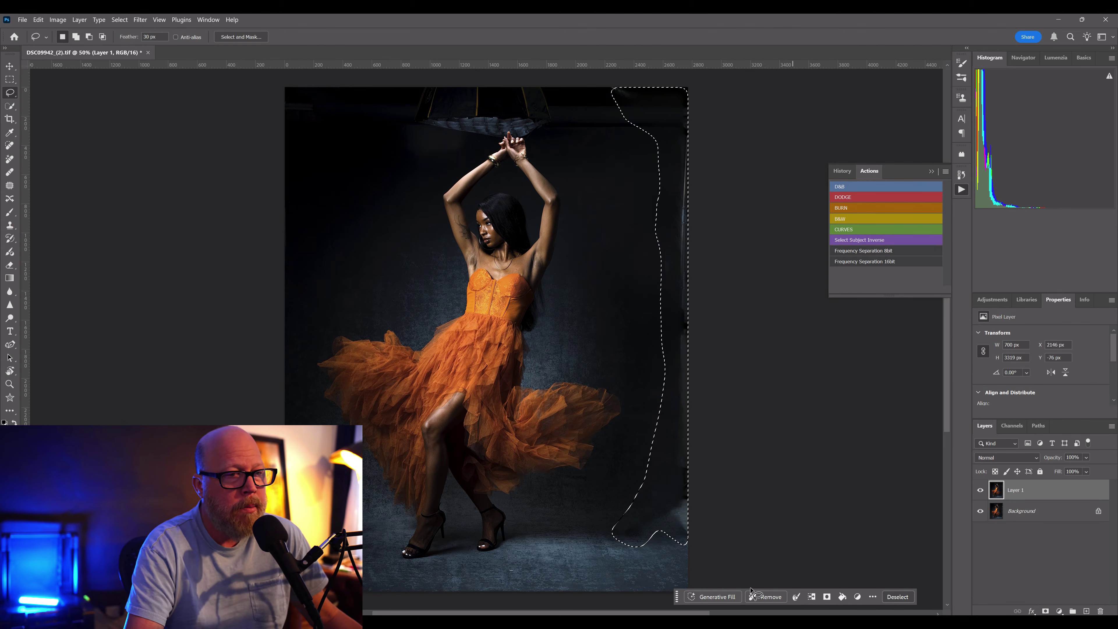
{"action": "left_click", "coordinate": [726, 598]}
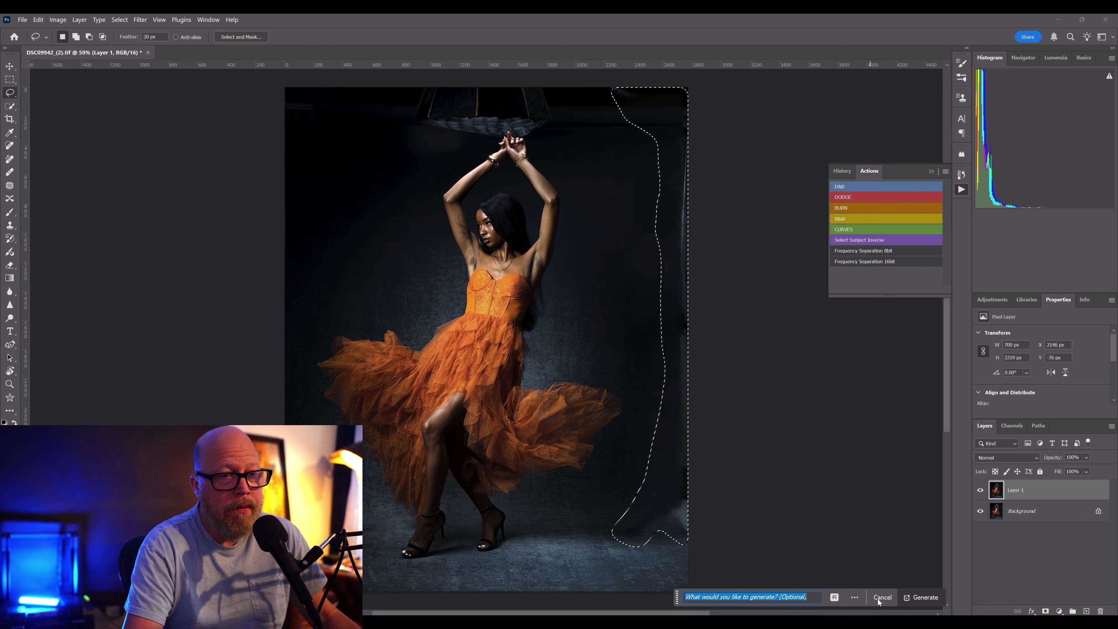
{"action": "left_click", "coordinate": [910, 597]}
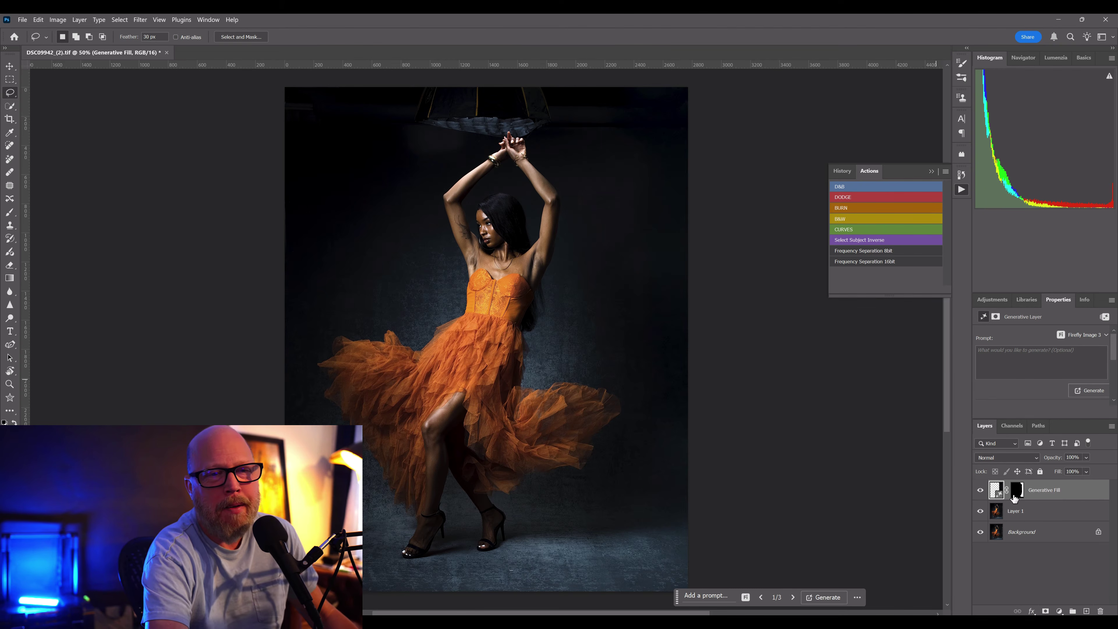
- Flatten the image and duplicate the resulting Background layer
{"action": "key", "text": "ctrl+plus"}
{"action": "right_click", "coordinate": [1027, 530]}
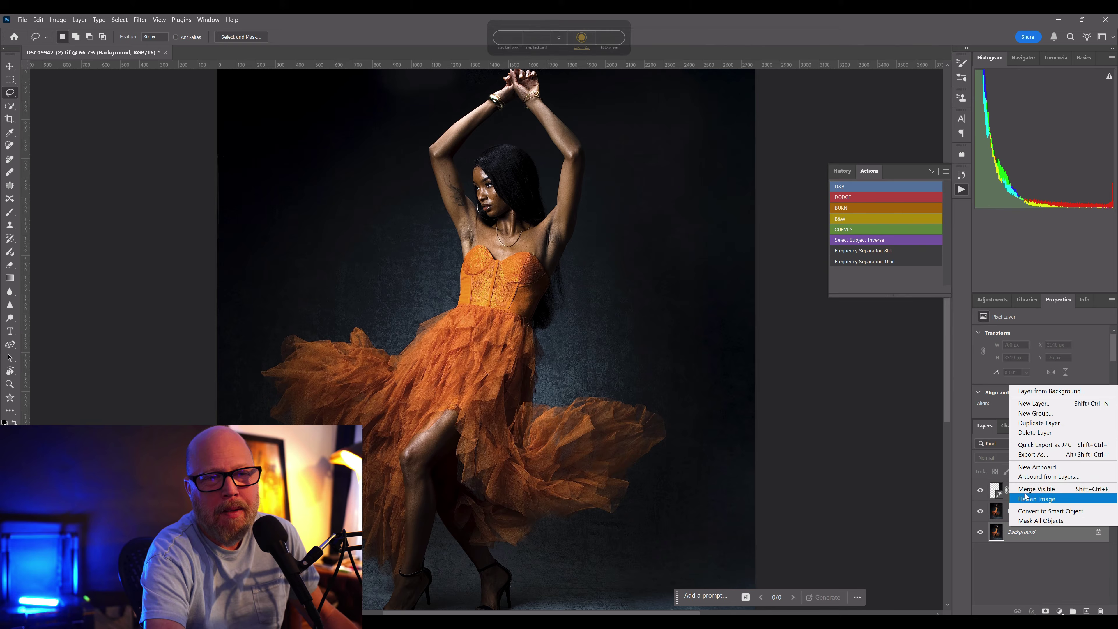
{"action": "left_click", "coordinate": [1027, 499]}
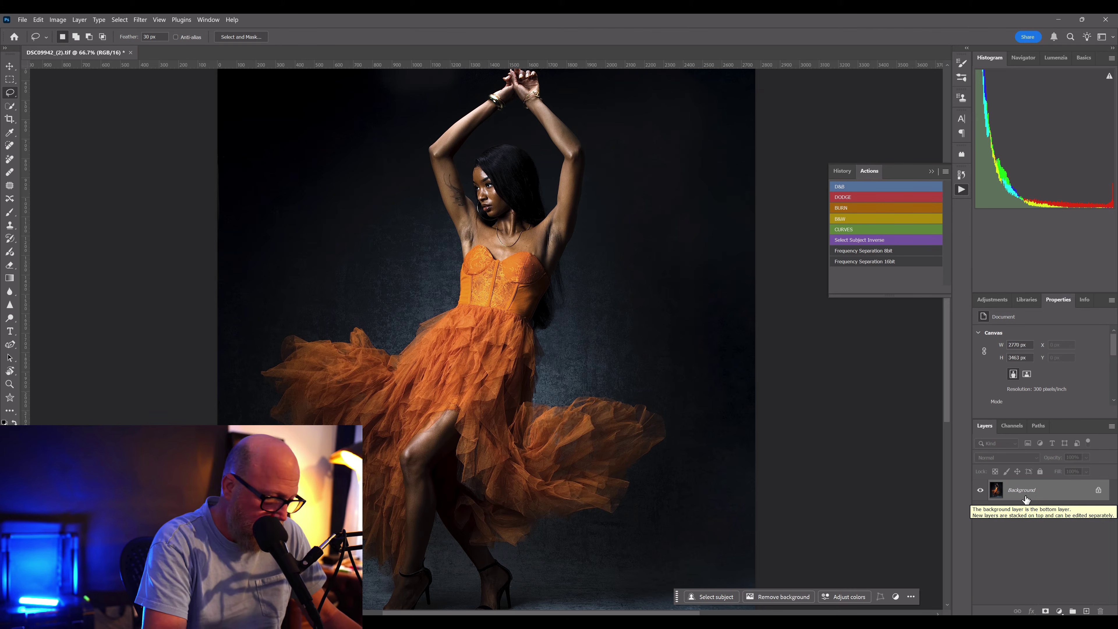
{"action": "key", "text": "ctrl+j"}
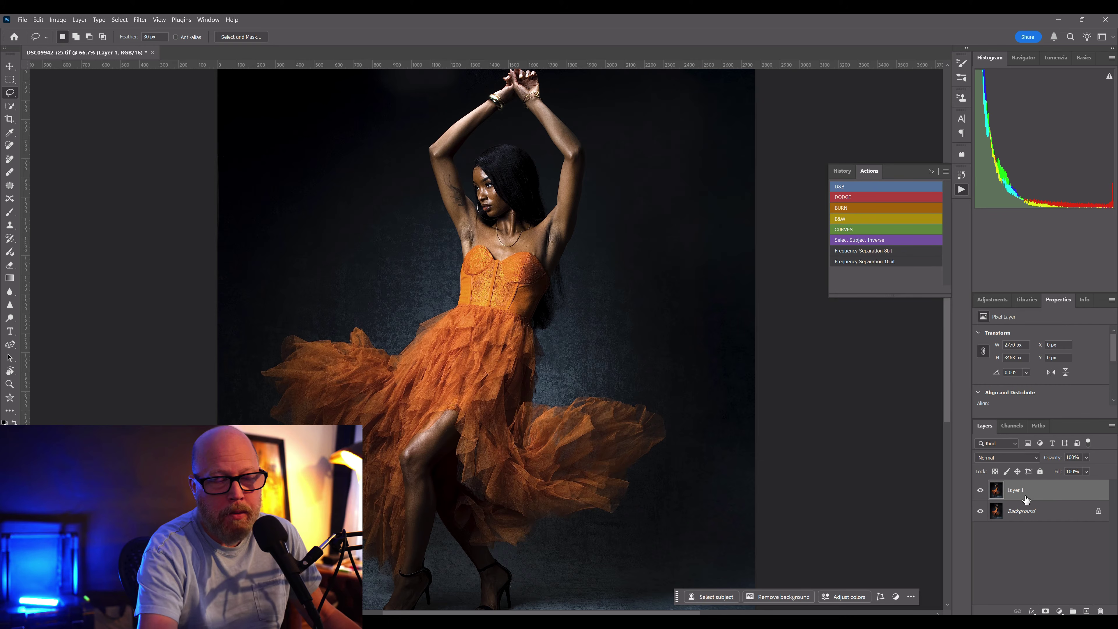
- Clear the stray lasso selection and select the whole backdrop around the model, excluding her body
{"action": "key", "text": "ctrl+0"}
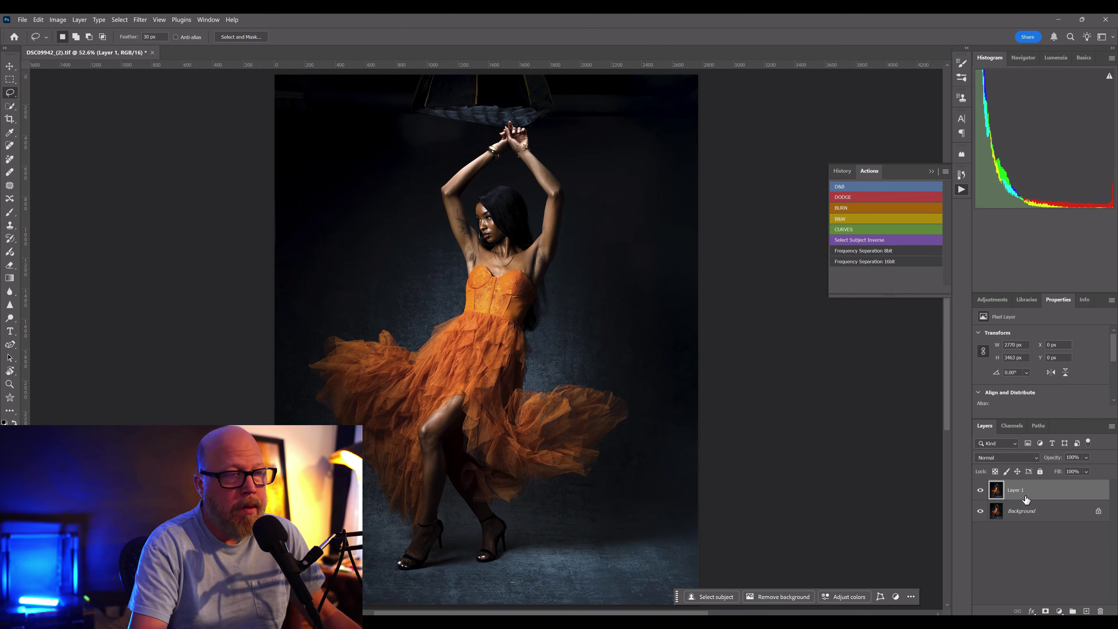
{"action": "scroll", "coordinate": [478, 106], "scroll_direction": "up", "scroll_amount": 4}
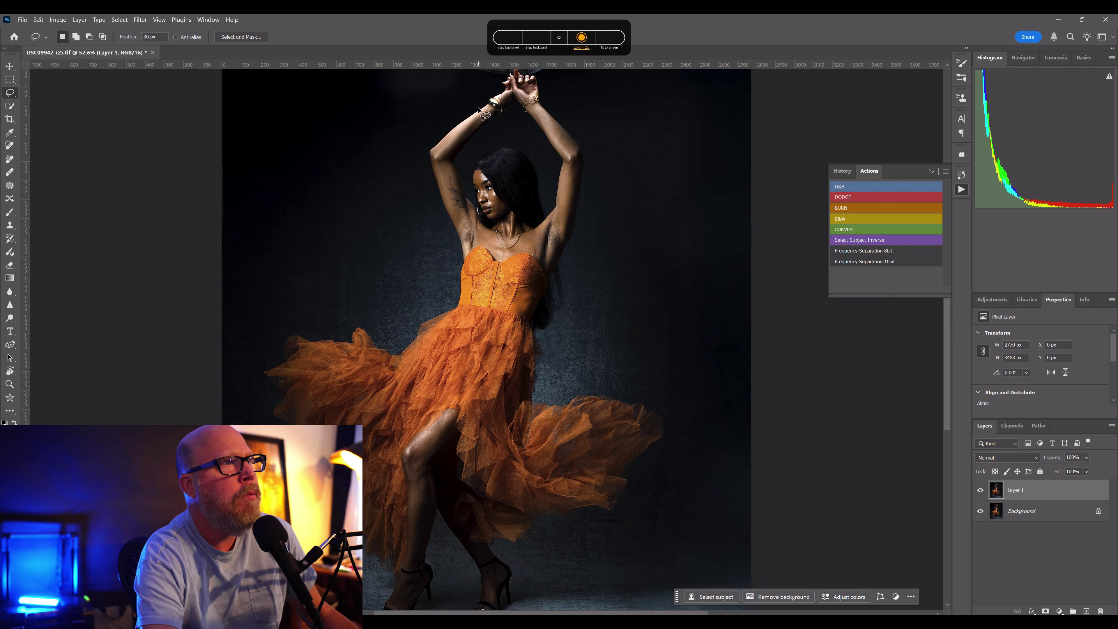
{"action": "left_click_drag", "start_coordinate": [487, 136], "coordinate": [491, 555]}
{"action": "mouse_move", "coordinate": [384, 158]}
{"action": "left_mouse_down"}
{"action": "mouse_move", "coordinate": [371, 305]}
{"action": "mouse_move", "coordinate": [401, 391]}
{"action": "mouse_move", "coordinate": [394, 373]}
{"action": "left_mouse_up"}
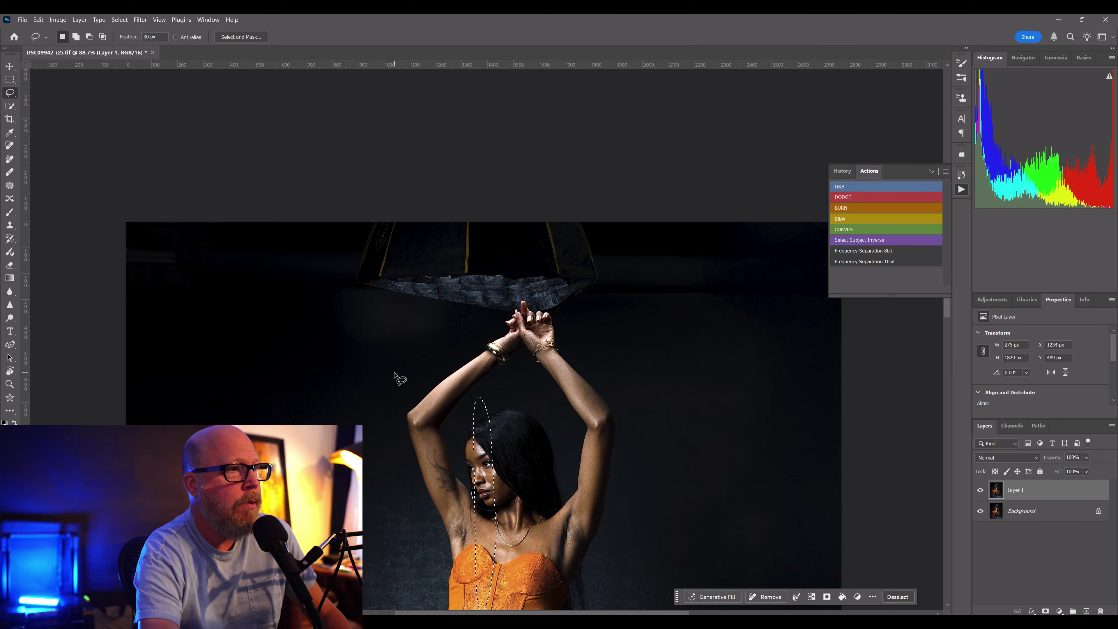
{"action": "scroll", "coordinate": [395, 374], "scroll_direction": "up", "scroll_amount": 3}
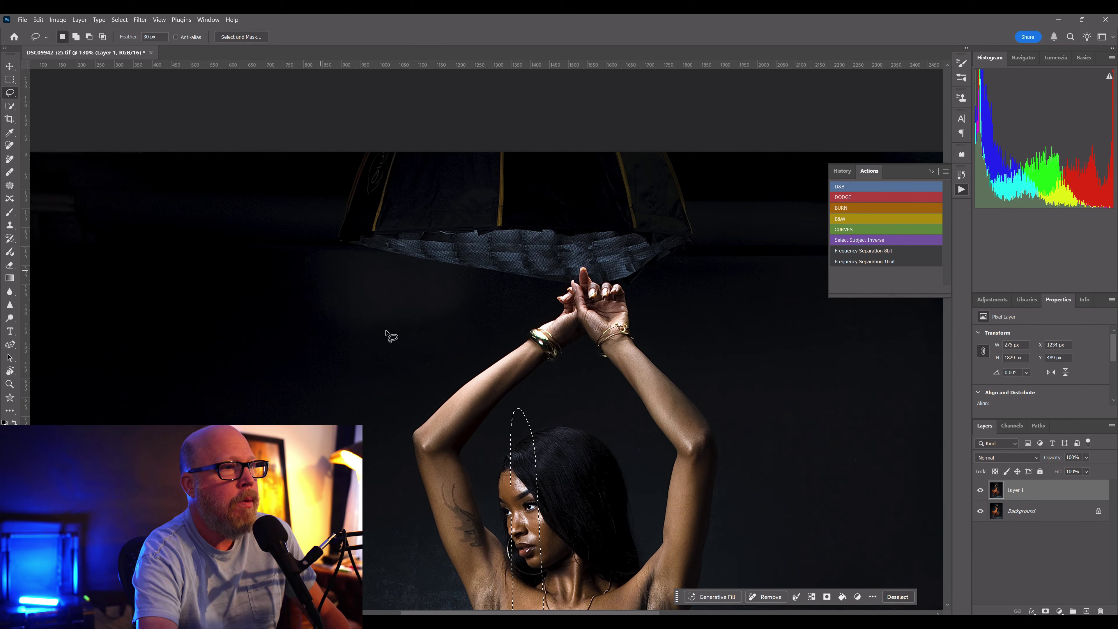
{"action": "left_click", "coordinate": [766, 527]}
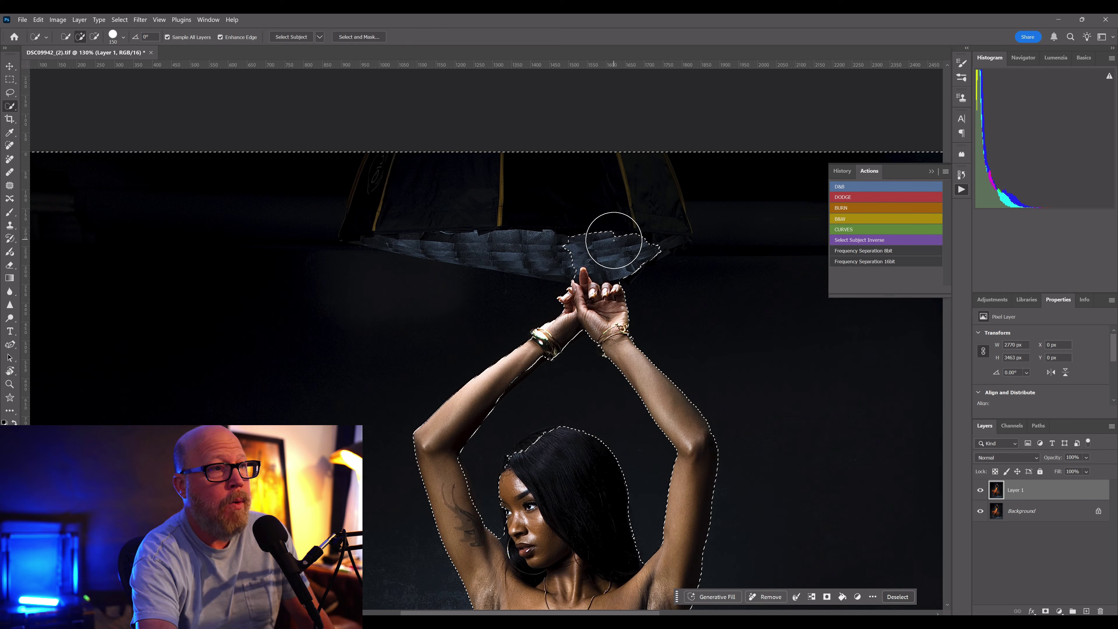
- Refine the backdrop selection around the raised hands, including the softbox and subtracting the extended finger with a 25 px Quick Selection brush
{"action": "key", "text": "bracketleft"}
{"action": "key", "text": "bracketleft"}
{"action": "key", "text": "bracketleft"}
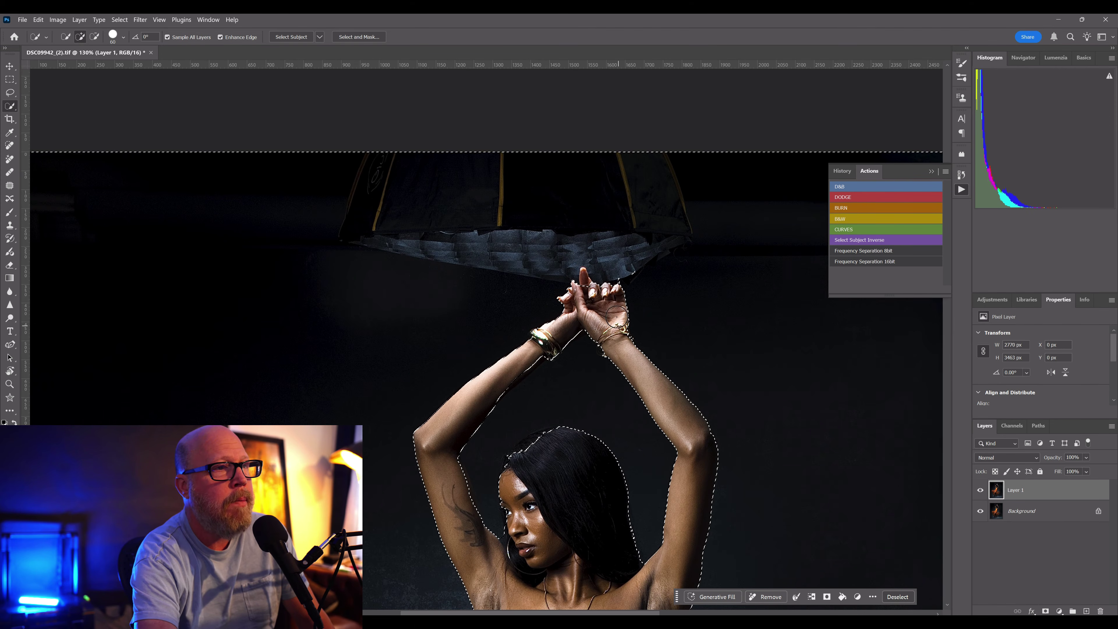
{"action": "left_click", "coordinate": [620, 275], "text": "alt"}
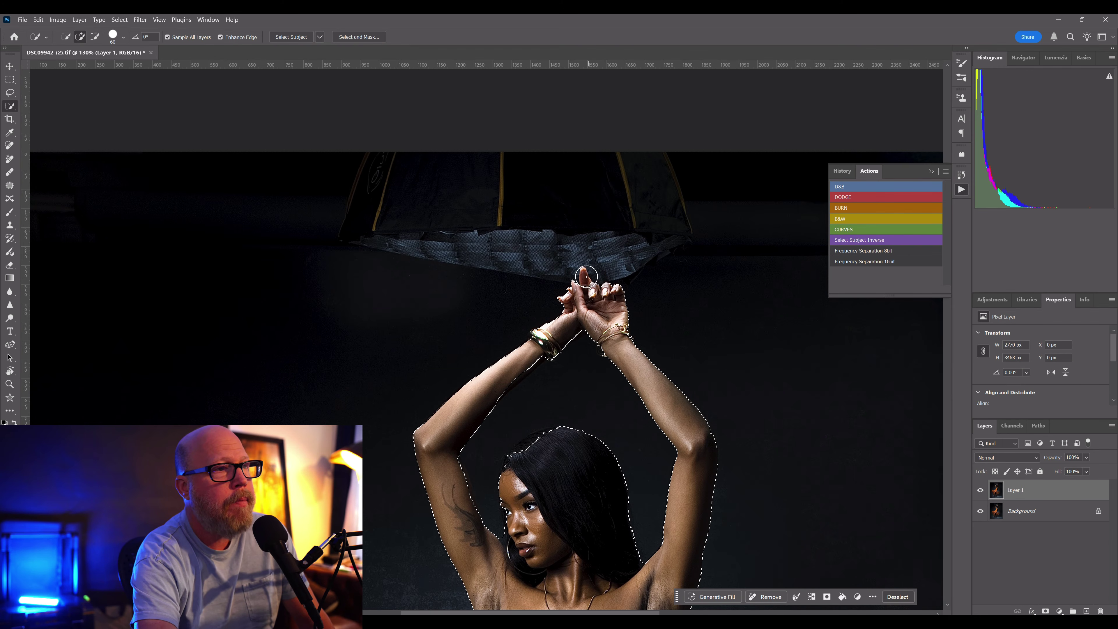
{"action": "key", "text": "ctrl+z"}
{"action": "key", "text": "bracketleft"}
{"action": "key", "text": "bracketleft"}
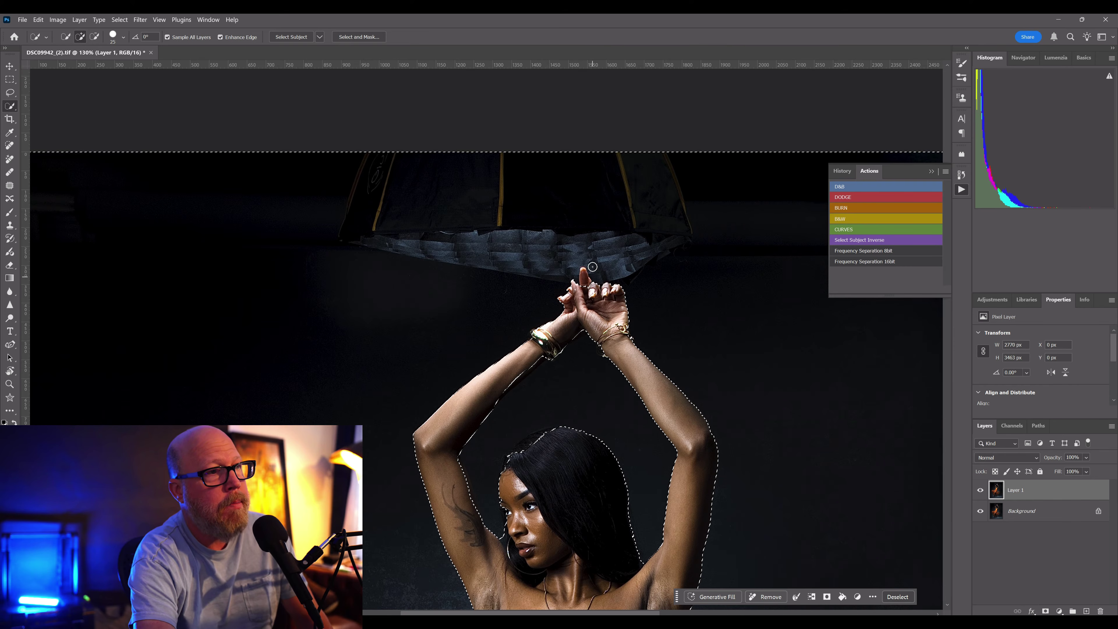
{"action": "key", "text": "alt"}
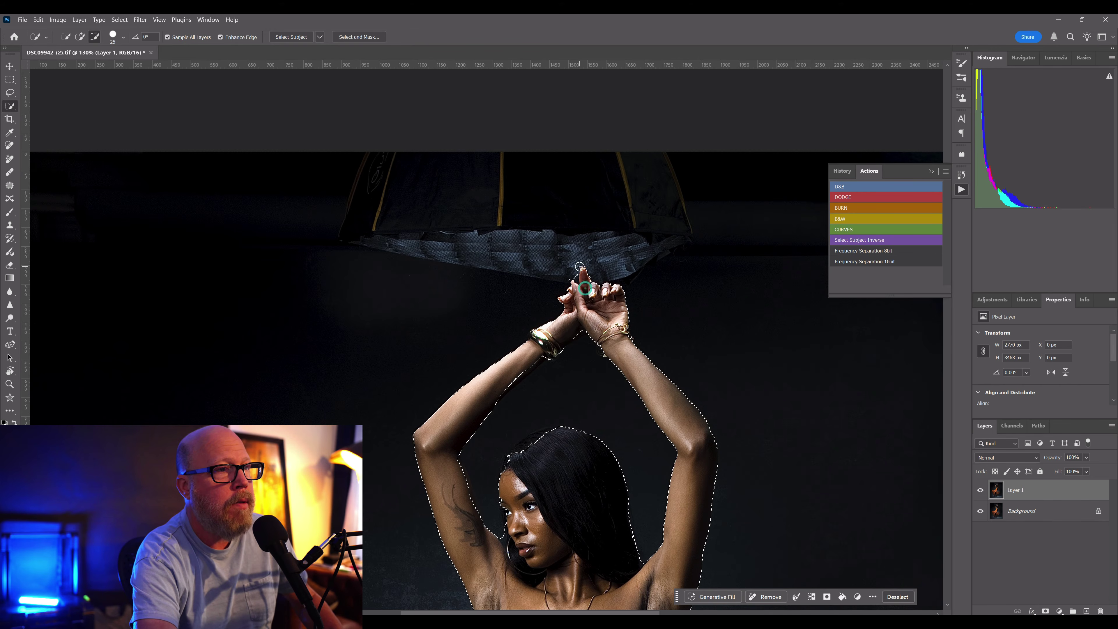
{"action": "left_click_drag", "start_coordinate": [586, 280], "coordinate": [588, 284]}
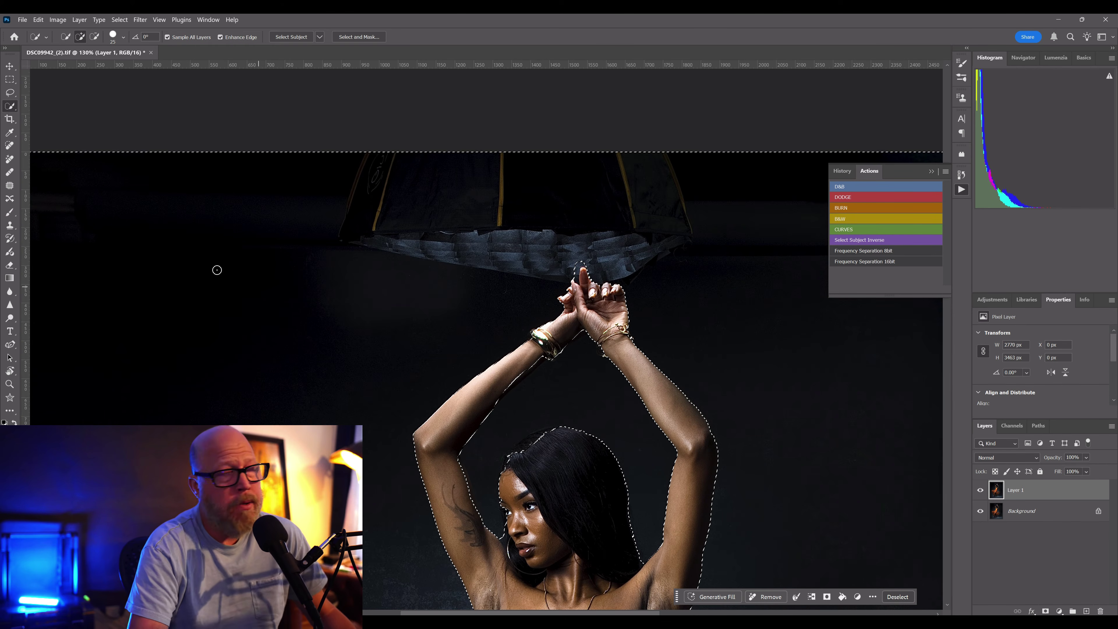
- Set up a Soft Round brush at 400 px with 0% hardness
{"action": "left_click", "coordinate": [9, 212]}
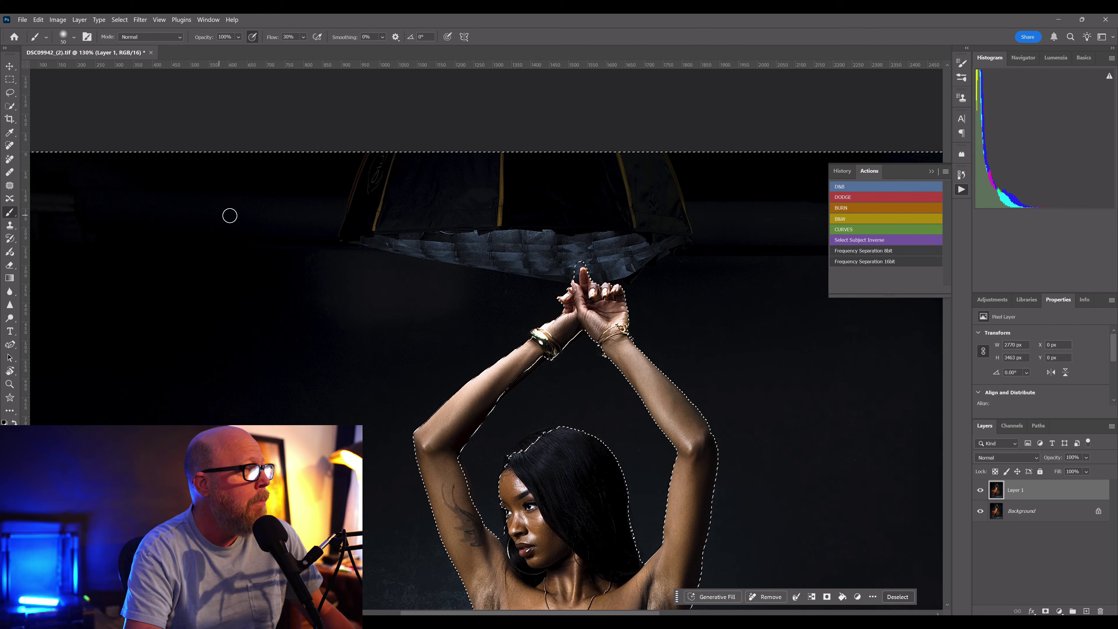
{"action": "key", "text": "bracketright"}
{"action": "key", "text": "bracketright"}
{"action": "key", "text": "bracketright"}
{"action": "key", "text": "bracketright"}
{"action": "key", "text": "bracketright"}
{"action": "key", "text": "bracketright"}
{"action": "key", "text": "bracketright"}
{"action": "key", "text": "bracketright"}
{"action": "key", "text": "bracketright"}
{"action": "key", "text": "bracketright"}
{"action": "key", "text": "bracketright"}
{"action": "key", "text": "bracketright"}
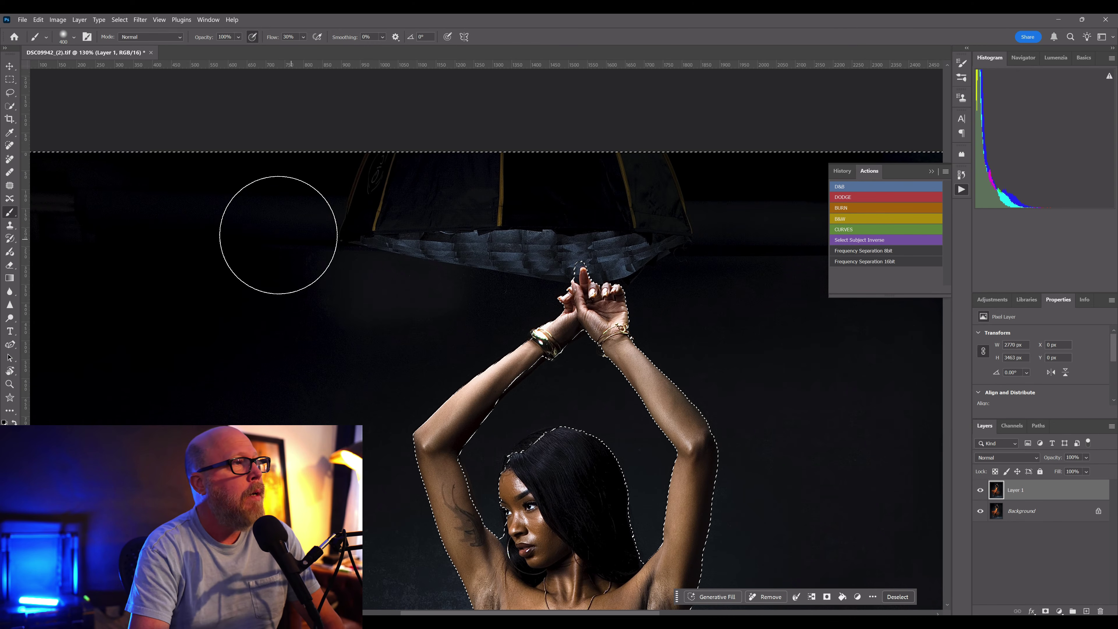
{"action": "left_click", "coordinate": [73, 37]}
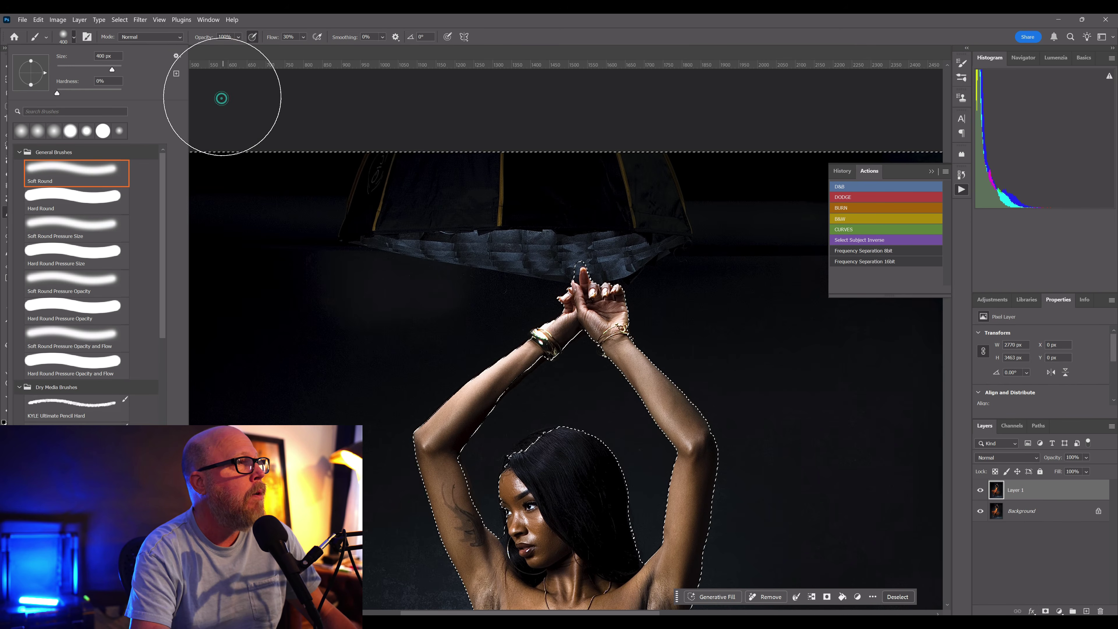
{"action": "left_click", "coordinate": [222, 98]}
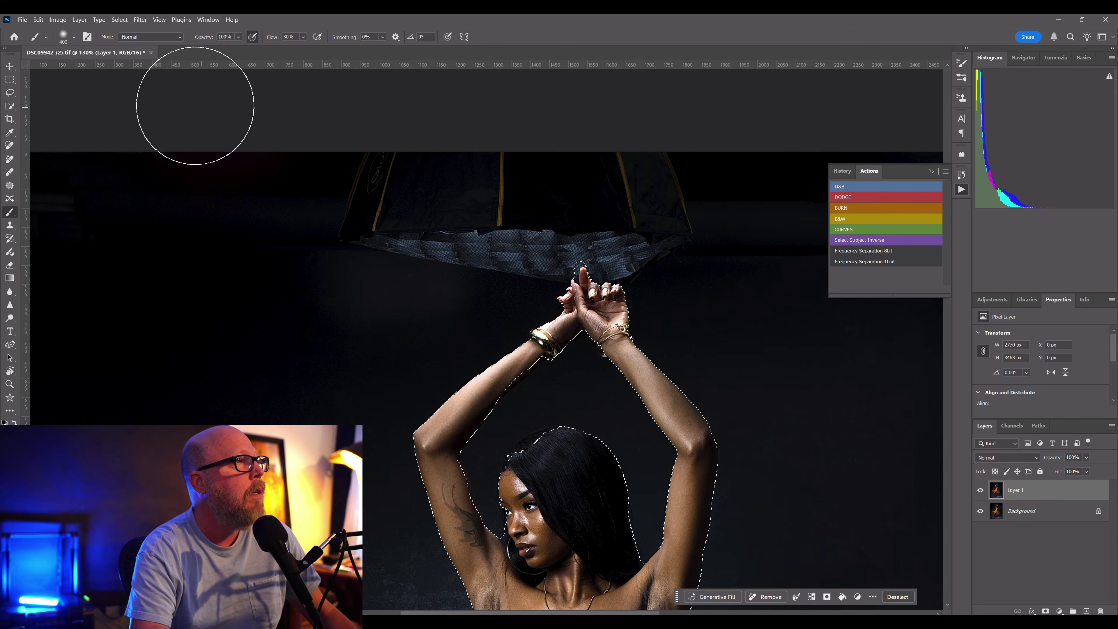
- Paint over the softbox above the model's hands on Layer 1 with dark colors sampled from the surrounding backdrop
{"action": "left_click", "coordinate": [311, 195], "text": "alt"}
{"action": "mouse_move", "coordinate": [389, 184]}
{"action": "left_mouse_down"}
{"action": "mouse_move", "coordinate": [419, 241]}
{"action": "mouse_move", "coordinate": [495, 210]}
{"action": "mouse_move", "coordinate": [529, 175]}
{"action": "left_mouse_up"}
{"action": "left_click", "coordinate": [486, 295], "text": "alt"}
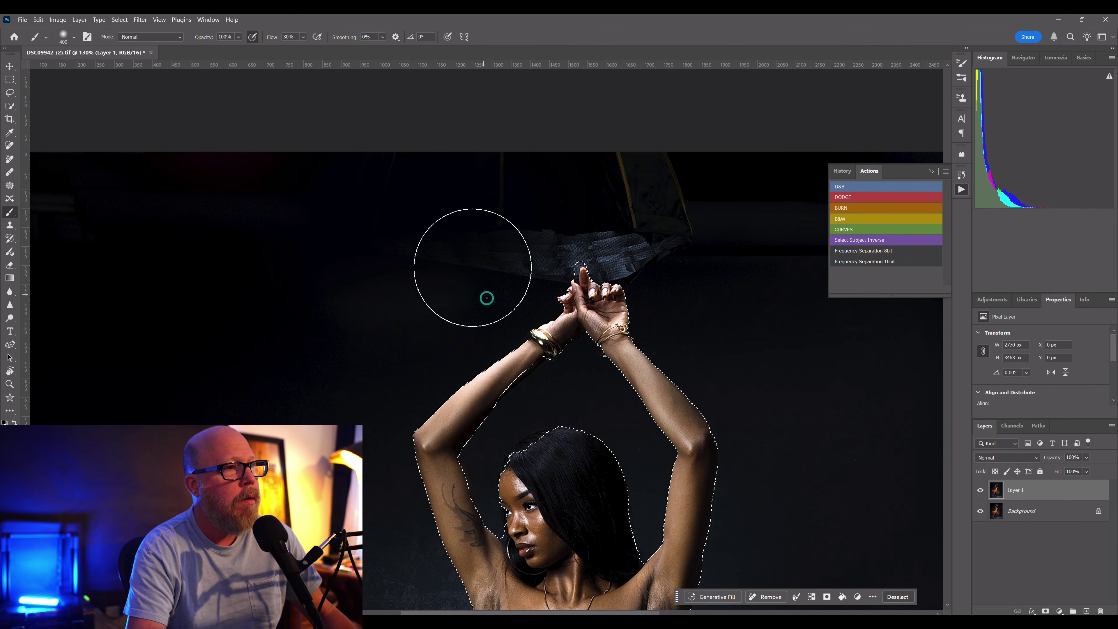
{"action": "mouse_move", "coordinate": [574, 212]}
{"action": "left_mouse_down"}
{"action": "mouse_move", "coordinate": [524, 250]}
{"action": "mouse_move", "coordinate": [554, 260]}
{"action": "left_mouse_up"}
{"action": "mouse_move", "coordinate": [647, 275]}
{"action": "left_mouse_down"}
{"action": "mouse_move", "coordinate": [586, 286]}
{"action": "mouse_move", "coordinate": [653, 253]}
{"action": "mouse_move", "coordinate": [716, 253]}
{"action": "mouse_move", "coordinate": [664, 303]}
{"action": "left_mouse_up"}
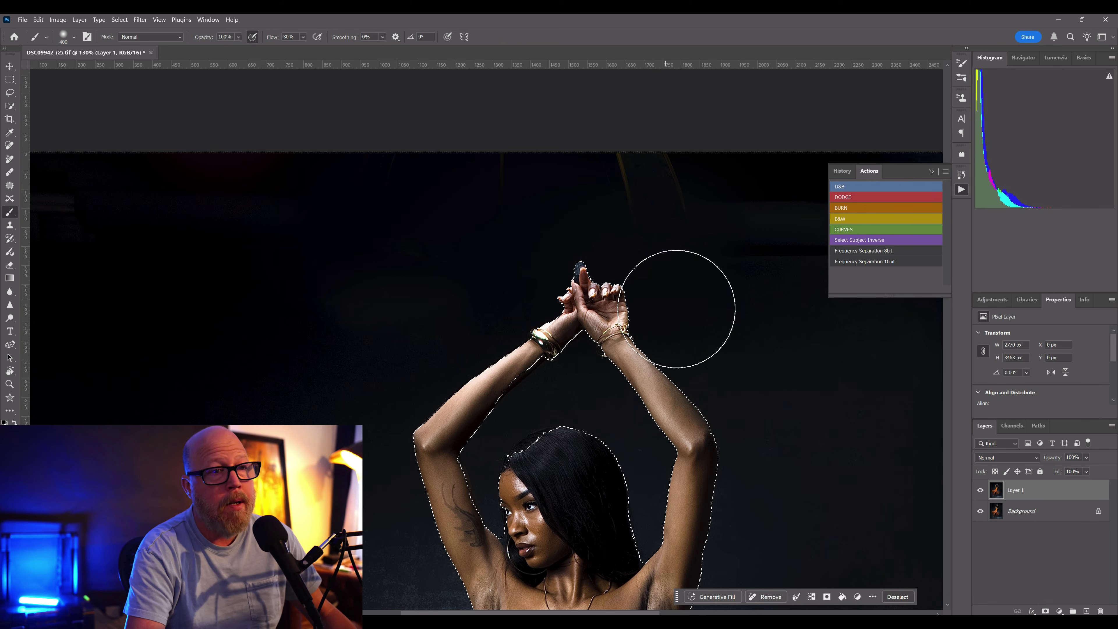
{"action": "left_click", "coordinate": [689, 255], "text": "alt"}
{"action": "mouse_move", "coordinate": [689, 255]}
{"action": "left_mouse_down"}
{"action": "mouse_move", "coordinate": [699, 184]}
{"action": "mouse_move", "coordinate": [601, 132]}
{"action": "left_mouse_up"}
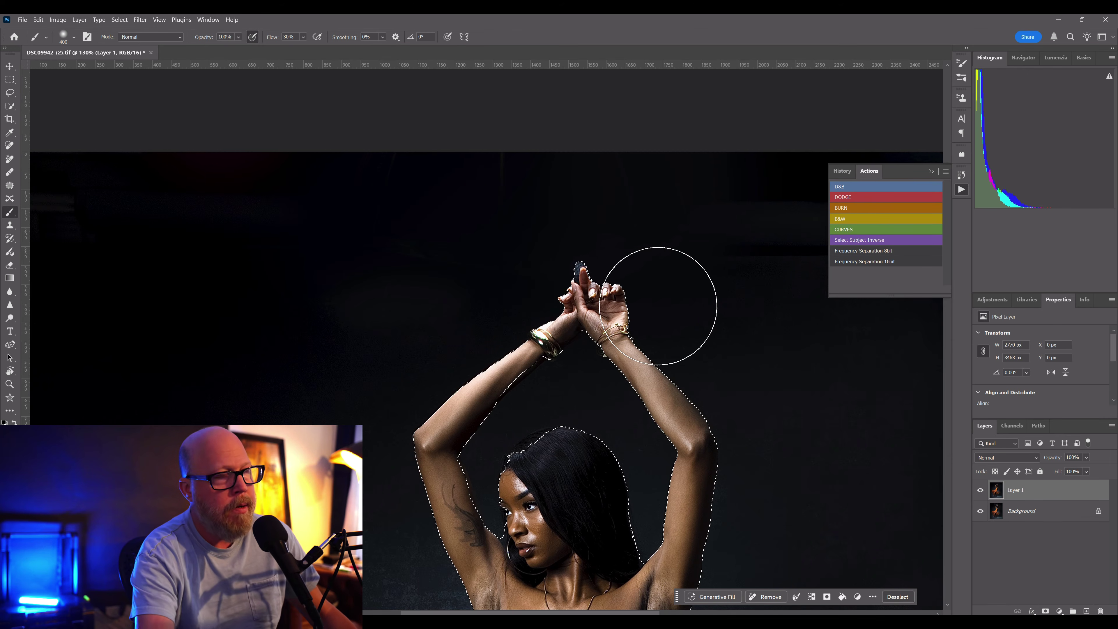
- Clear the backdrop selection and reduce the brush size to 50 px for the leftover softbox patch at the extended fingertip
{"action": "scroll", "coordinate": [611, 289], "scroll_direction": "up", "scroll_amount": 7}
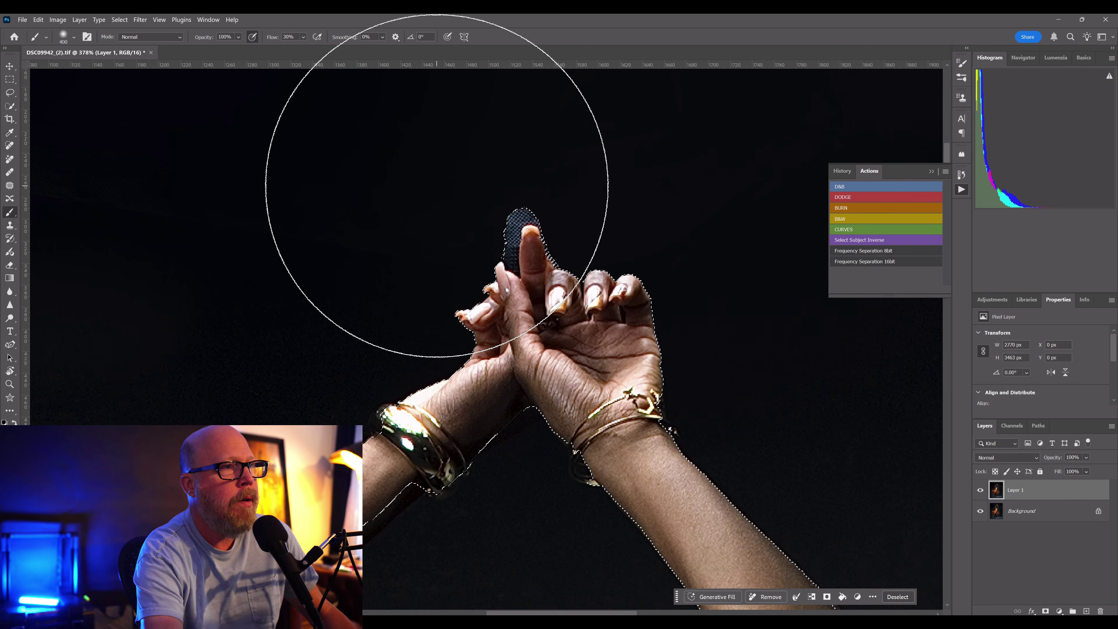
{"action": "key", "text": "ctrl+d"}
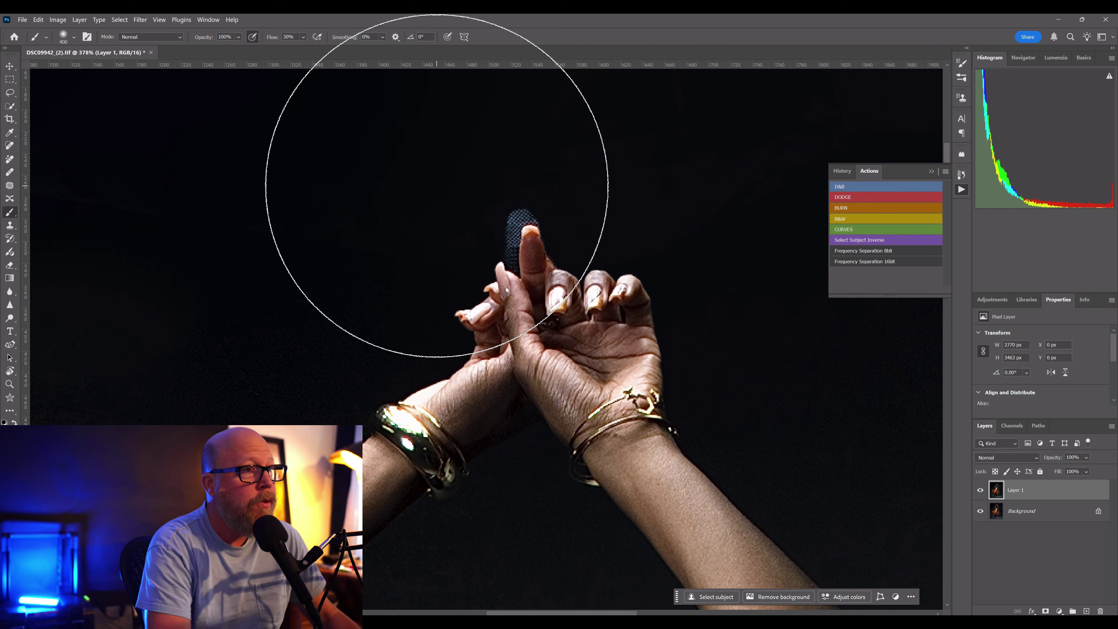
{"action": "key", "text": "bracketleft"}
{"action": "key", "text": "bracketleft"}
{"action": "key", "text": "bracketleft"}
{"action": "key", "text": "bracketleft"}
{"action": "key", "text": "bracketleft"}
{"action": "key", "text": "bracketleft"}
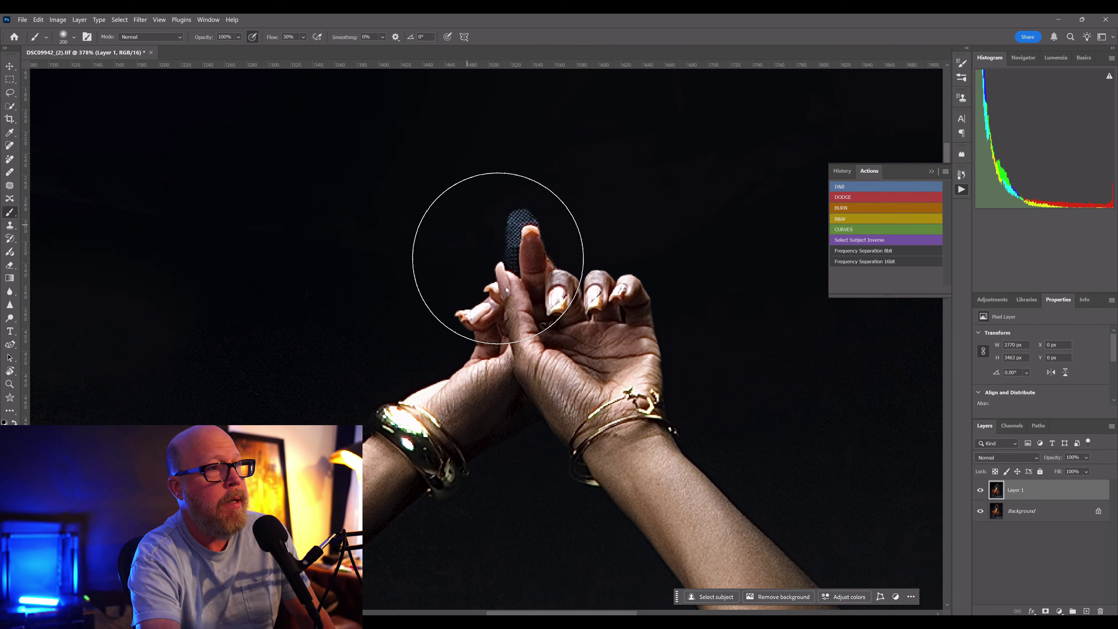
{"action": "key", "text": "bracketleft"}
{"action": "key", "text": "bracketleft"}
{"action": "key", "text": "bracketleft"}
{"action": "key", "text": "bracketleft"}
{"action": "key", "text": "bracketleft"}
{"action": "key", "text": "bracketleft"}
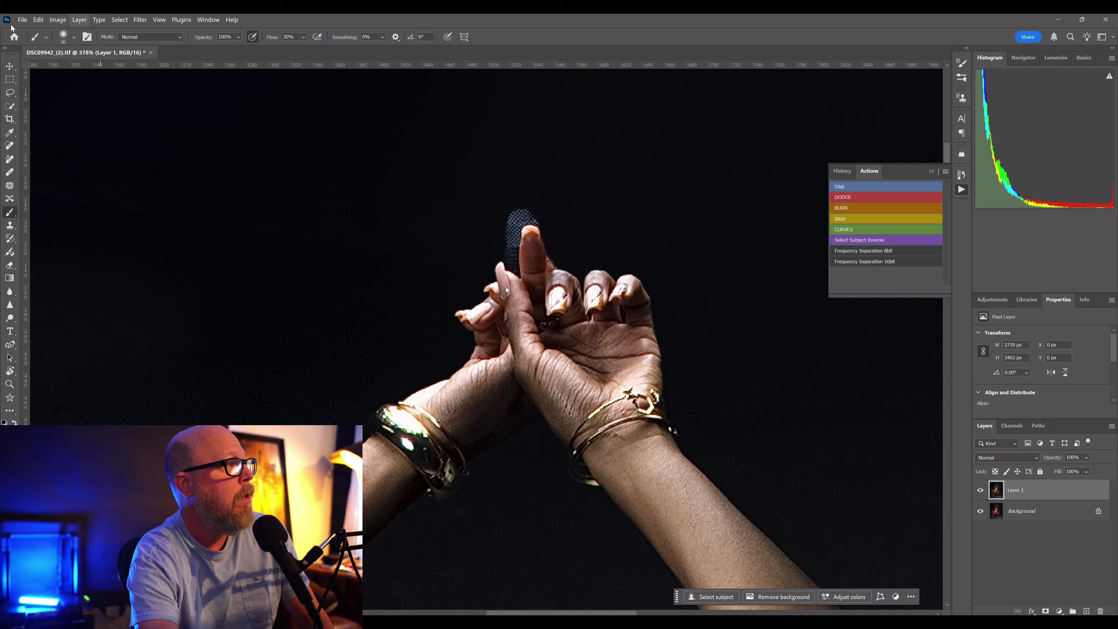
- Select the leftover softbox patch beside the extended finger with a 20 px Quick Selection brush
{"action": "left_click", "coordinate": [10, 106]}
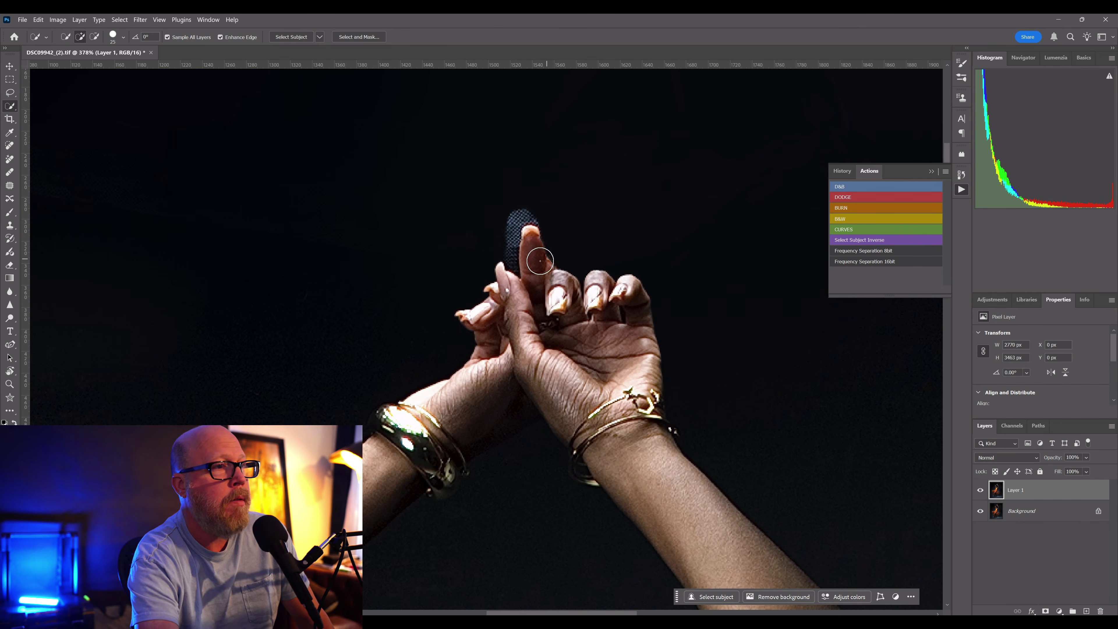
{"action": "key", "text": "bracketleft"}
{"action": "left_click", "coordinate": [514, 218]}
{"action": "mouse_move", "coordinate": [517, 224]}
{"action": "left_mouse_down"}
{"action": "mouse_move", "coordinate": [508, 255]}
{"action": "mouse_move", "coordinate": [515, 233]}
{"action": "left_mouse_up"}
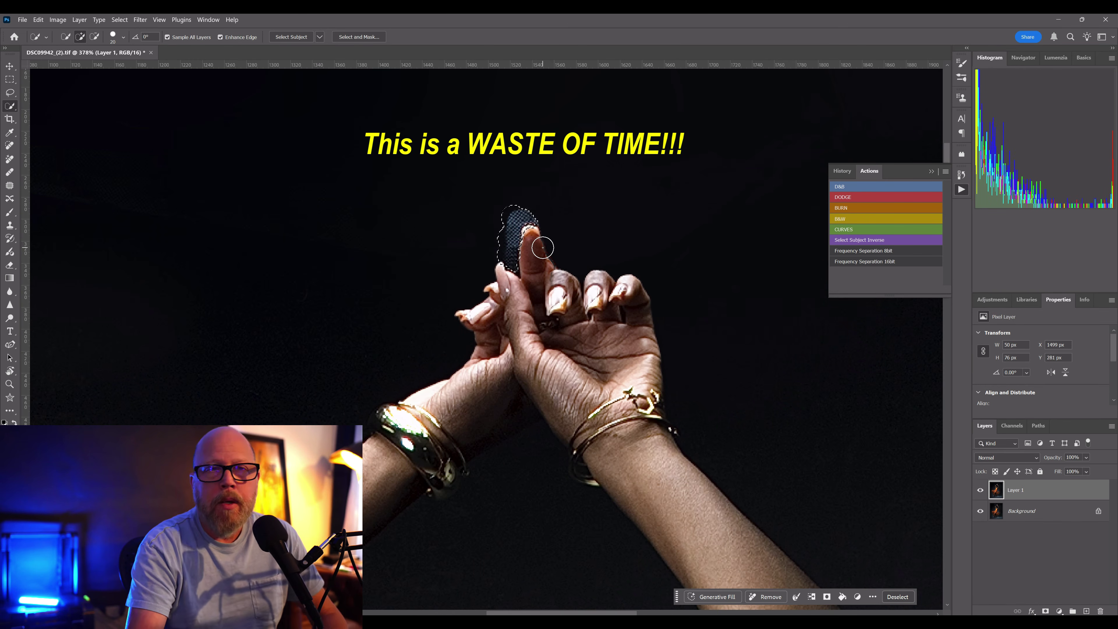
- Paint over the selected patch with a smaller brush in a dark color sampled from the adjacent backdrop, and clear the selection
{"action": "key", "text": "ctrl+0"}
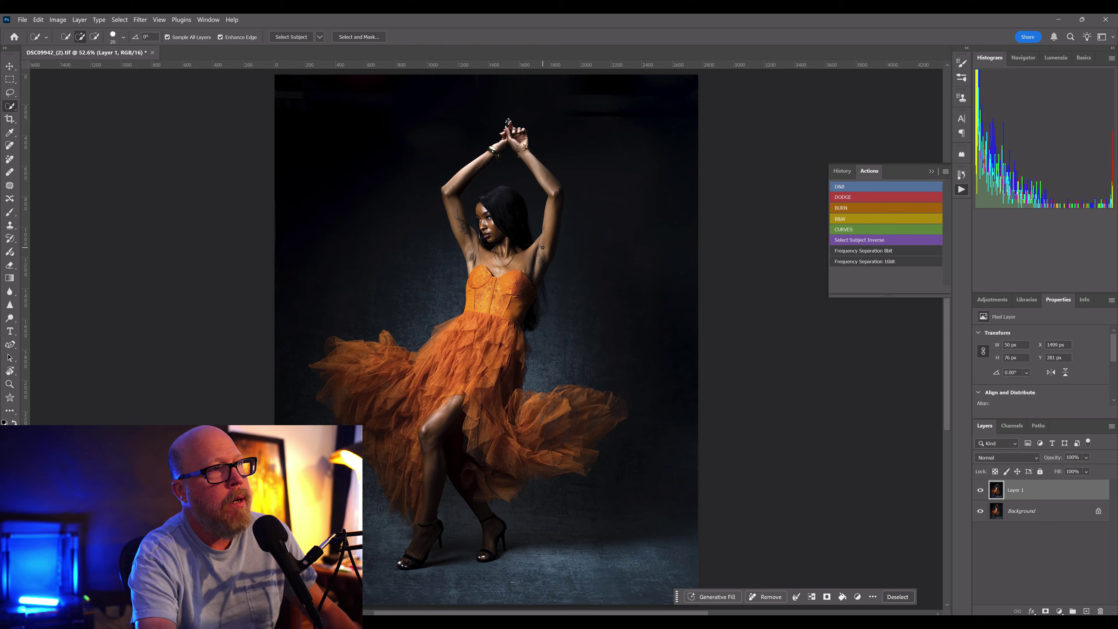
{"action": "scroll", "coordinate": [484, 111], "scroll_direction": "up", "scroll_amount": 5}
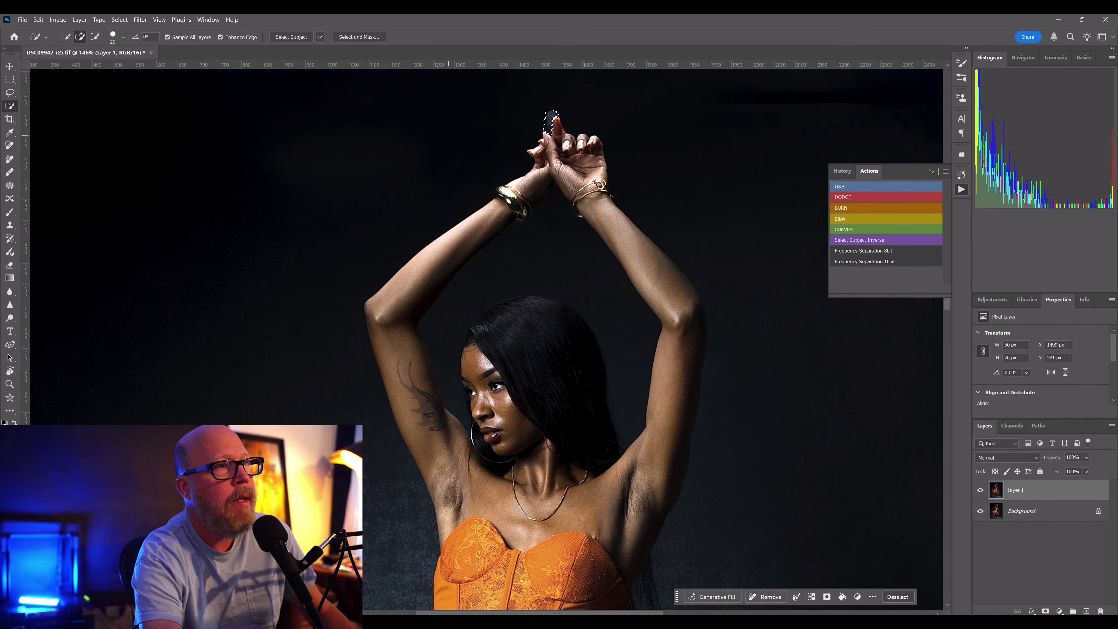
{"action": "scroll", "coordinate": [555, 96], "scroll_direction": "up", "scroll_amount": 4}
{"action": "scroll", "coordinate": [558, 97], "scroll_direction": "up", "scroll_amount": 3}
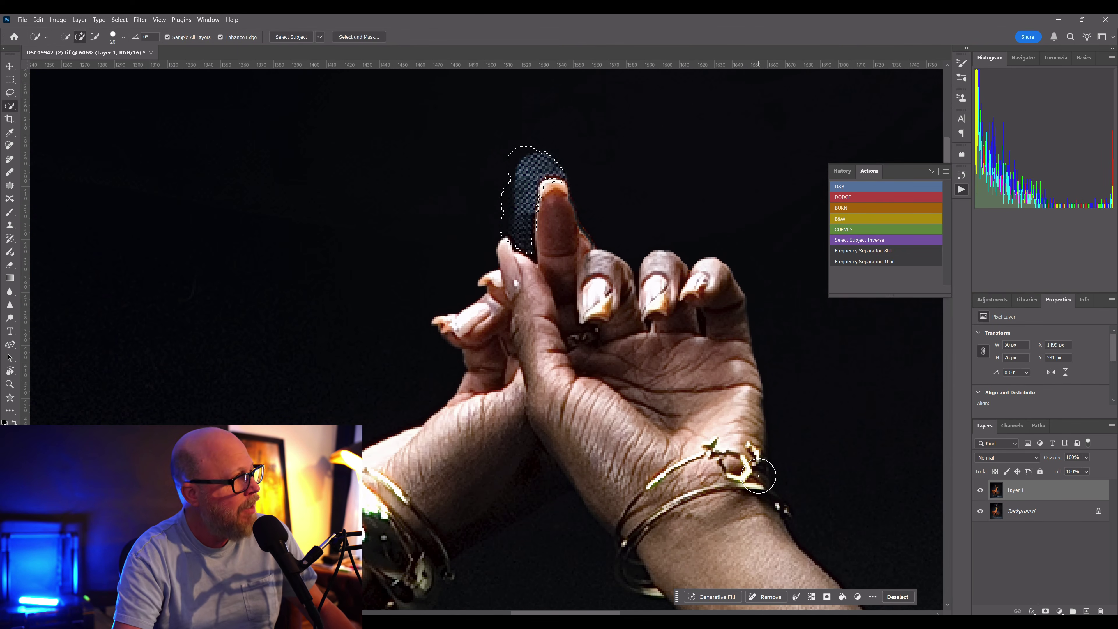
{"action": "left_click", "coordinate": [10, 212]}
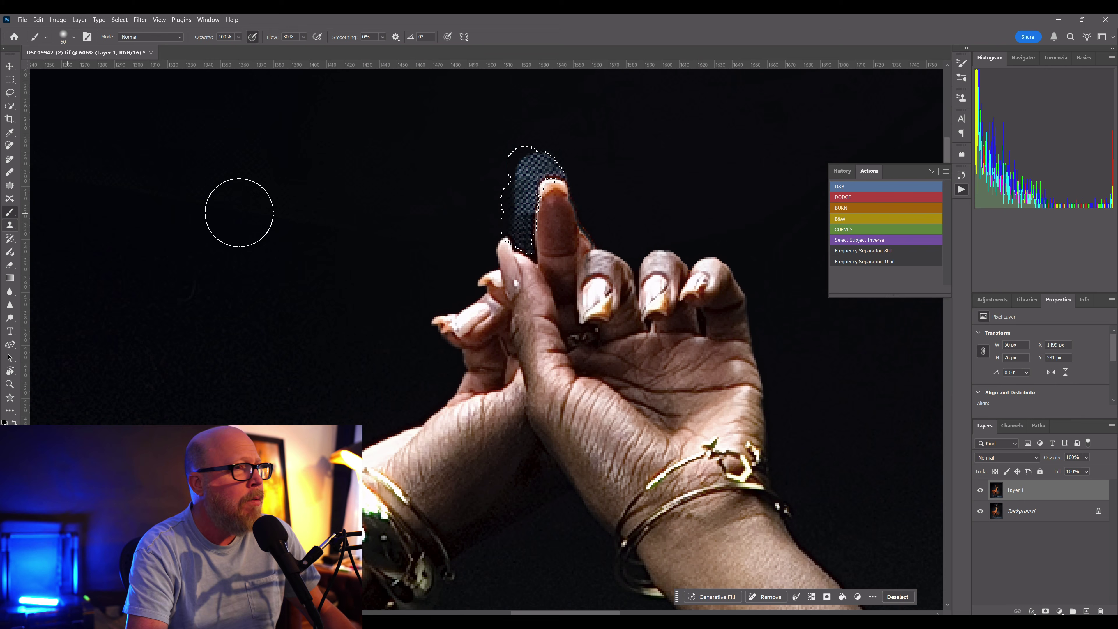
{"action": "key", "text": "bracketleft"}
{"action": "key", "text": "bracketleft"}
{"action": "key", "text": "bracketleft"}
{"action": "key", "text": "bracketleft"}
{"action": "left_click", "coordinate": [568, 153], "text": "alt"}
{"action": "mouse_move", "coordinate": [541, 156]}
{"action": "left_mouse_down"}
{"action": "mouse_move", "coordinate": [516, 182]}
{"action": "mouse_move", "coordinate": [530, 163]}
{"action": "mouse_move", "coordinate": [566, 167]}
{"action": "mouse_move", "coordinate": [518, 203]}
{"action": "mouse_move", "coordinate": [532, 224]}
{"action": "mouse_move", "coordinate": [518, 237]}
{"action": "mouse_move", "coordinate": [531, 201]}
{"action": "left_mouse_up"}
{"action": "key", "text": "ctrl+d"}
{"action": "key", "text": "ctrl+0"}
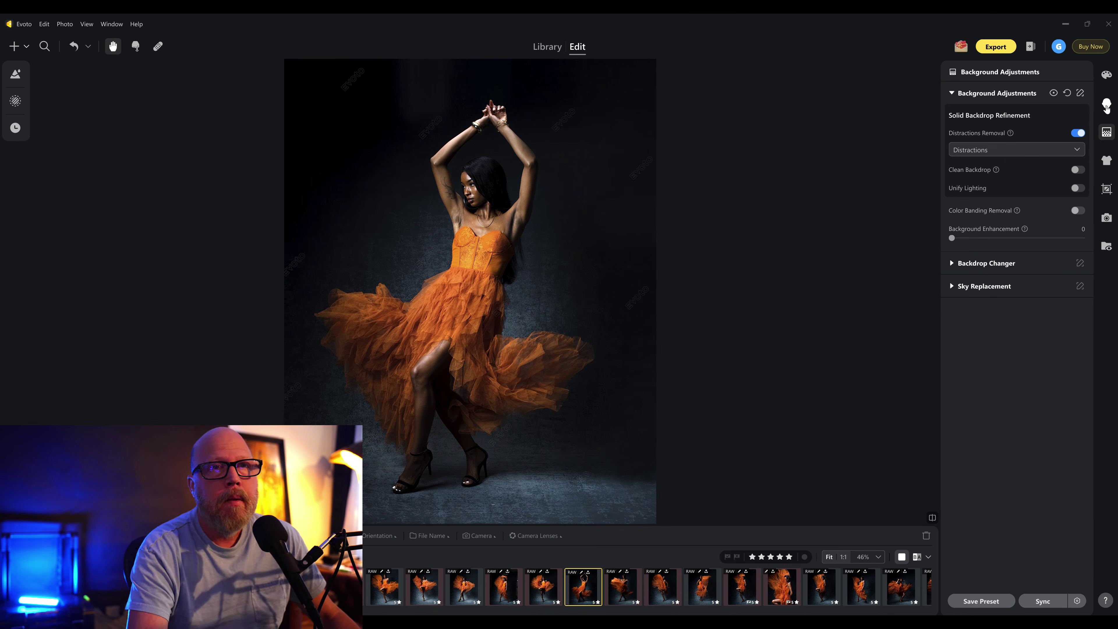
- Switch to Evoto and turn Distractions Removal off and back on to compare the portrait with and without the studio gear
{"action": "left_click", "coordinate": [1078, 134]}
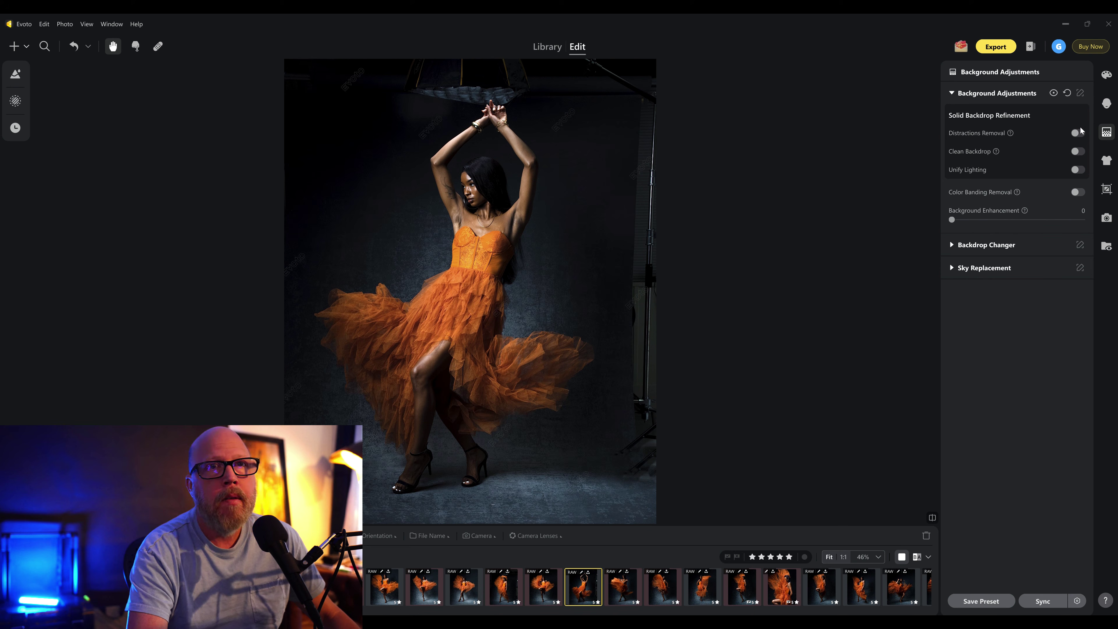
{"action": "left_click", "coordinate": [1079, 133]}
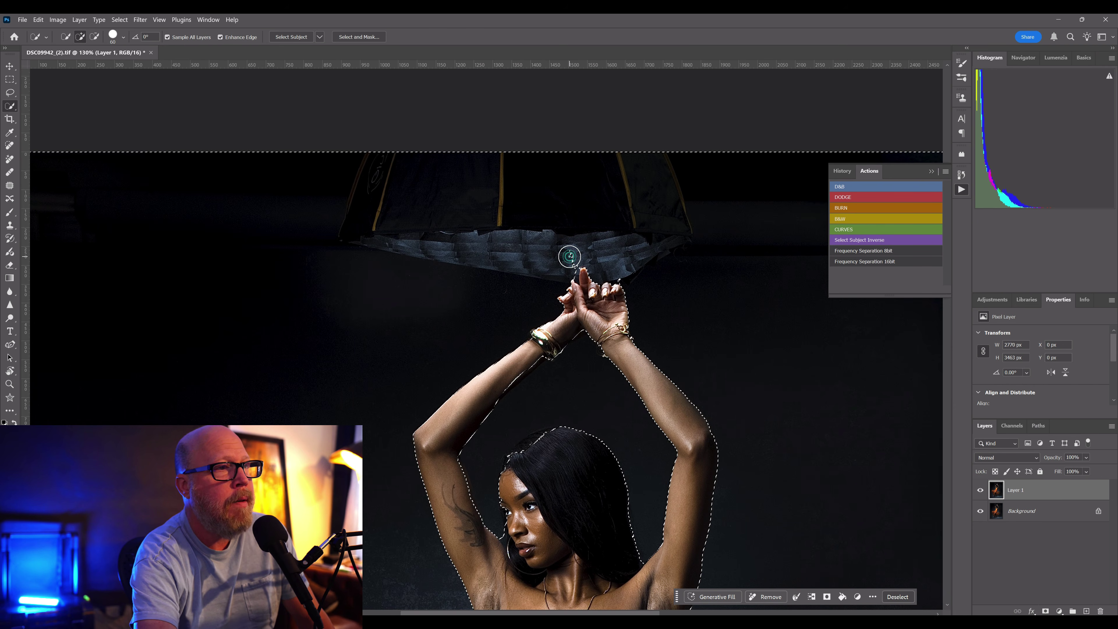
- Switch to Photoshop and adjust the backdrop selection around the raised fingertips beneath the softbox with the Quick Selection brush
{"action": "left_click", "coordinate": [622, 268], "text": "alt"}
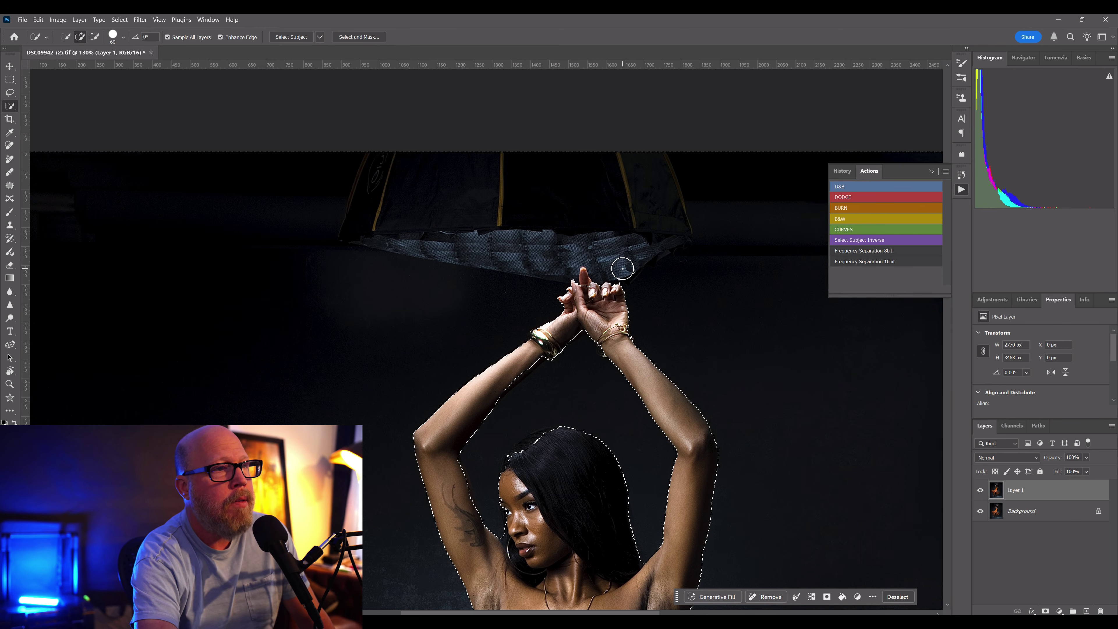
{"action": "left_click", "coordinate": [587, 277]}
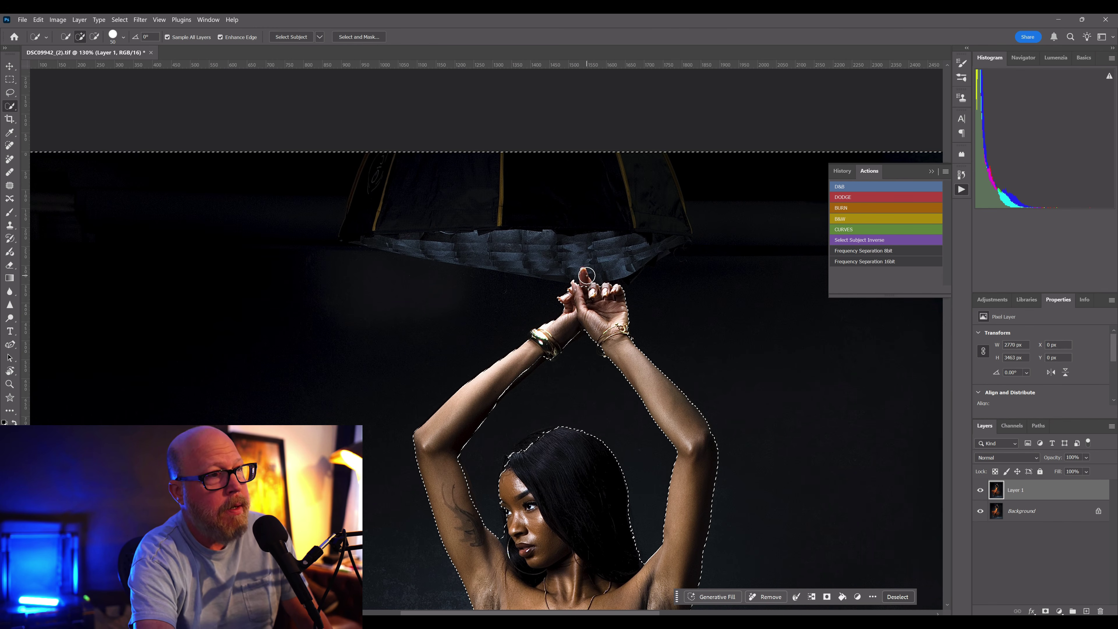